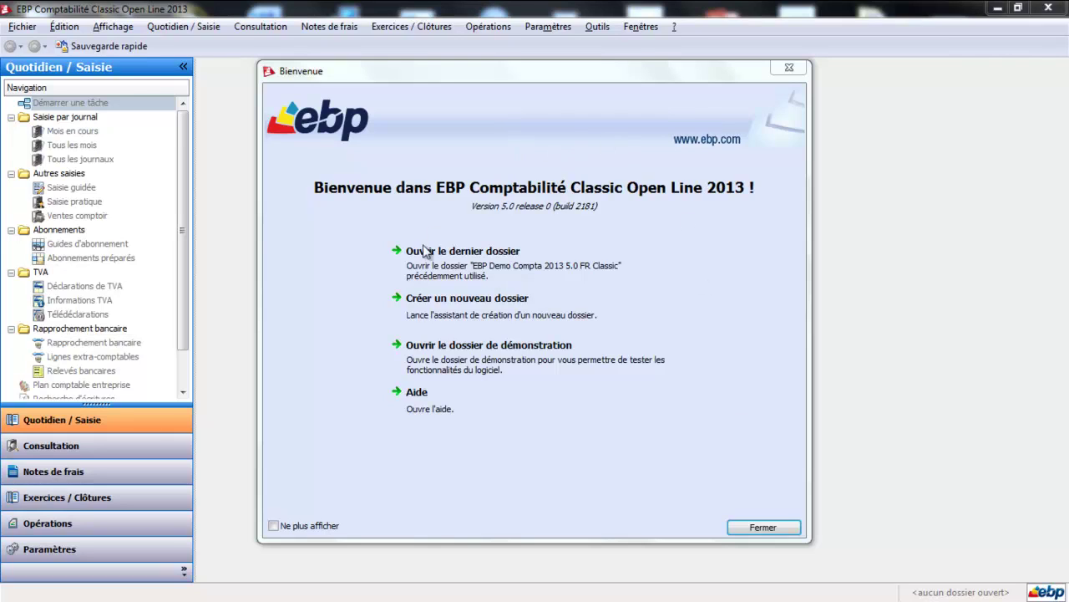
From the Bienvenue dialog, start a new company file and dismiss the exchange-utility update prompt.
click(549, 423)
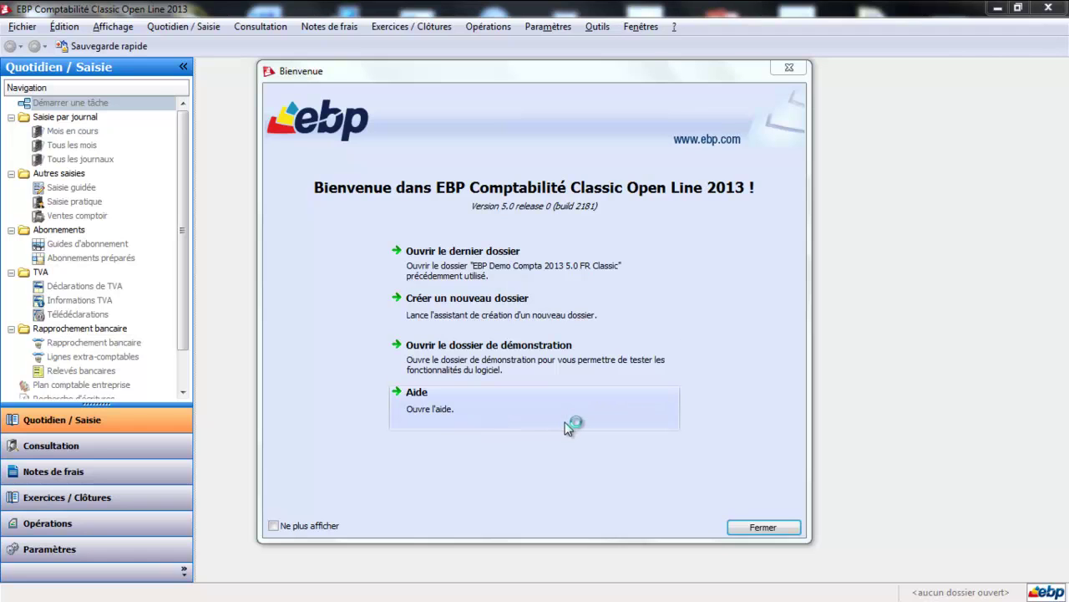
click(514, 322)
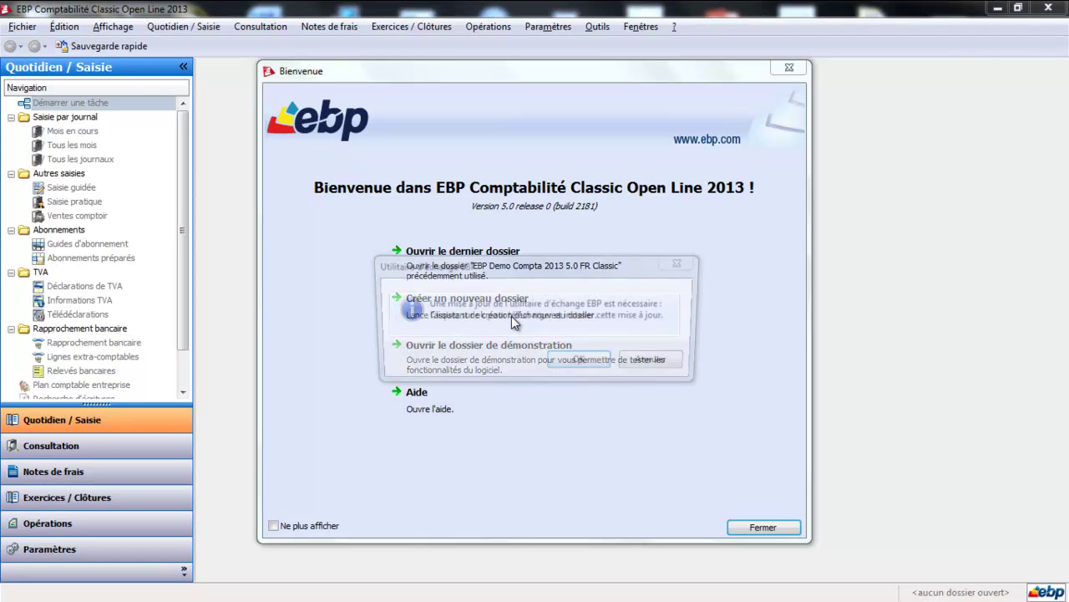
click(649, 359)
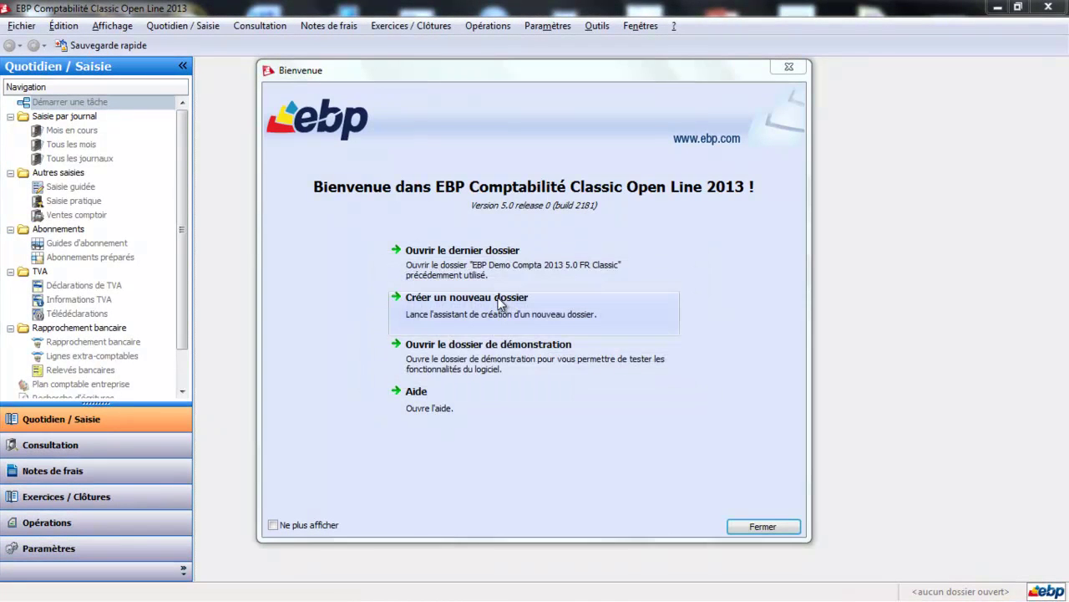
click(501, 302)
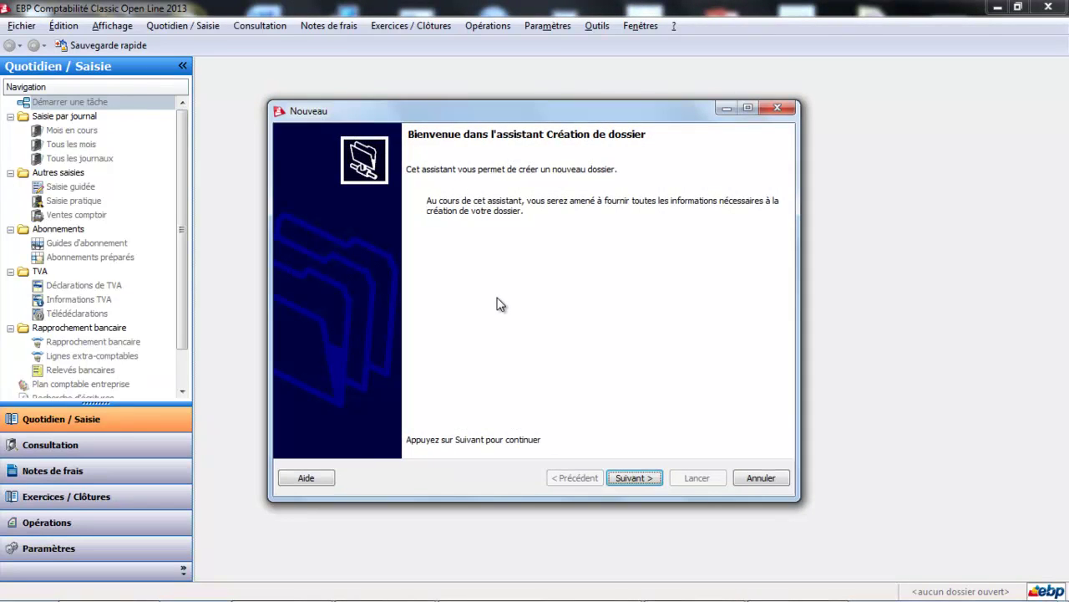
Advance past the wizard's welcome page to the application-selection page.
click(629, 476)
click(631, 476)
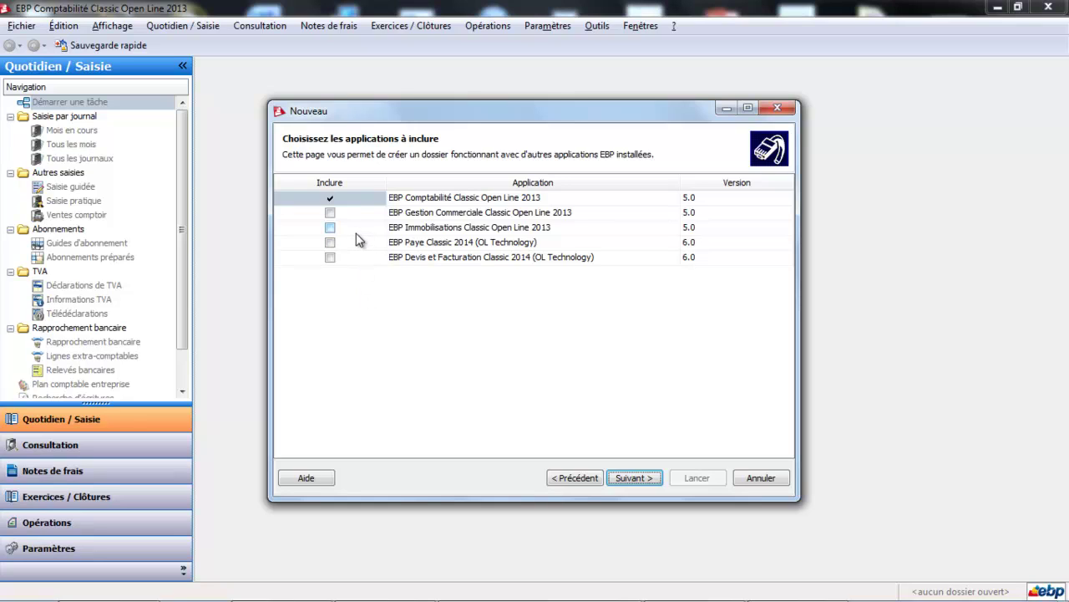
Leave Gestion Commerciale excluded so only Comptabilité is included, and continue.
click(332, 214)
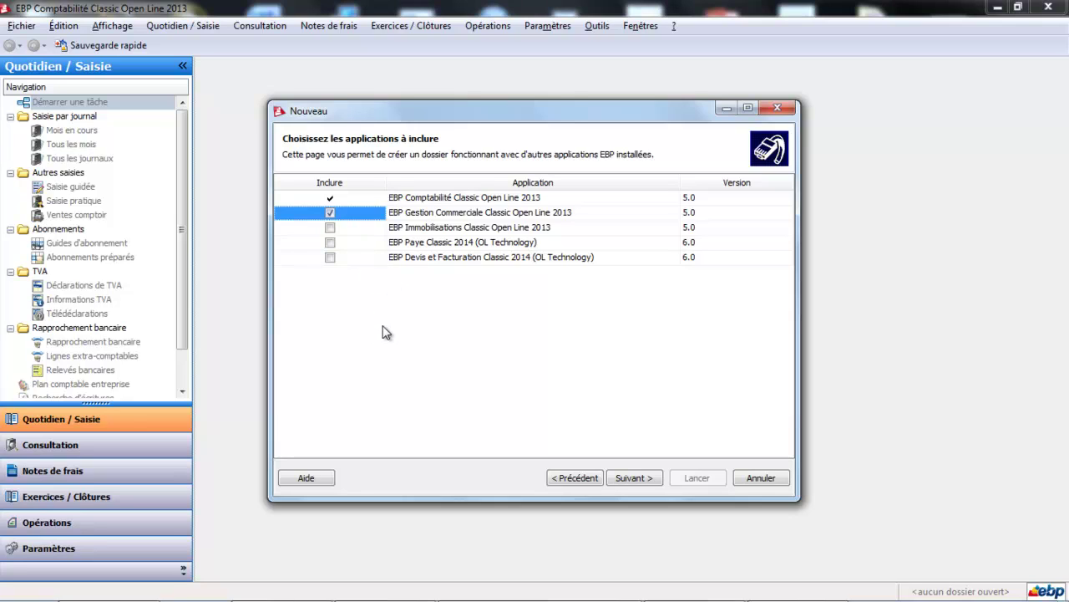
click(335, 213)
click(335, 215)
click(642, 487)
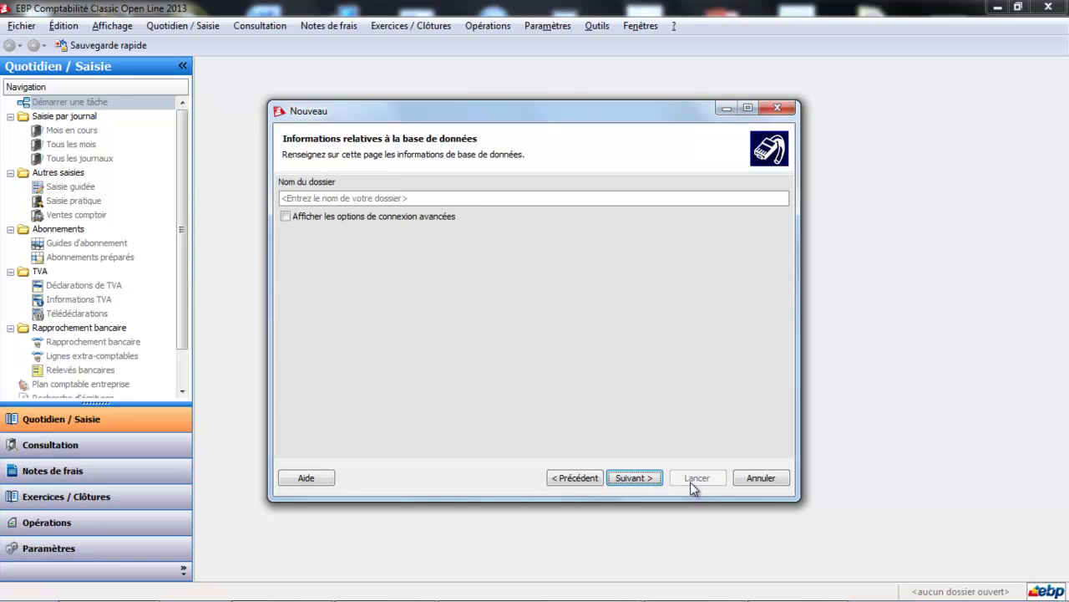
Enter 'SARL MERCIER' as the folder name and continue.
click(458, 198)
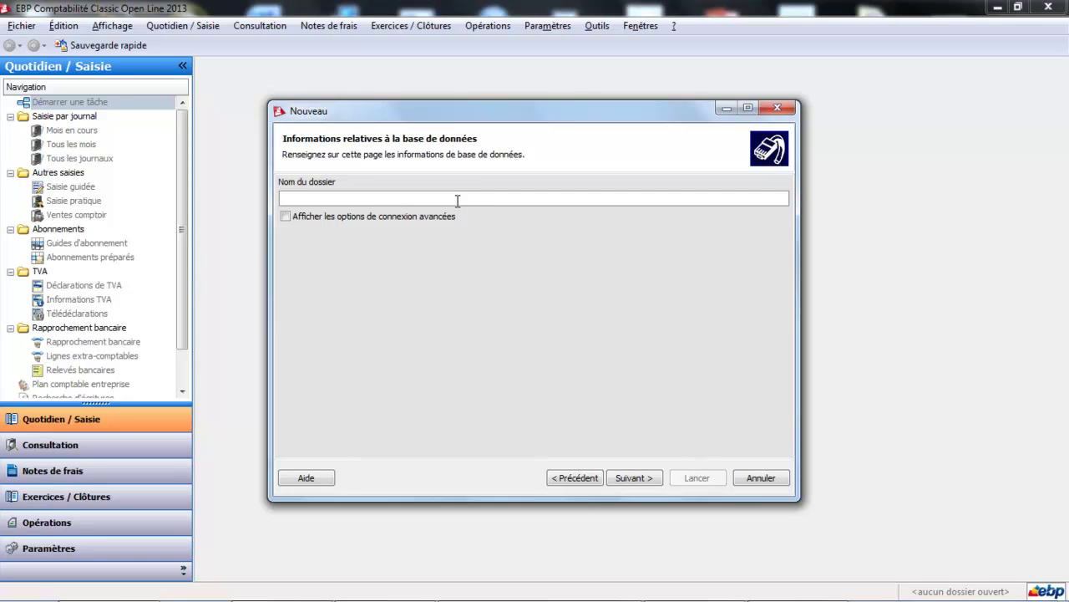
text(SARL MERCIER)
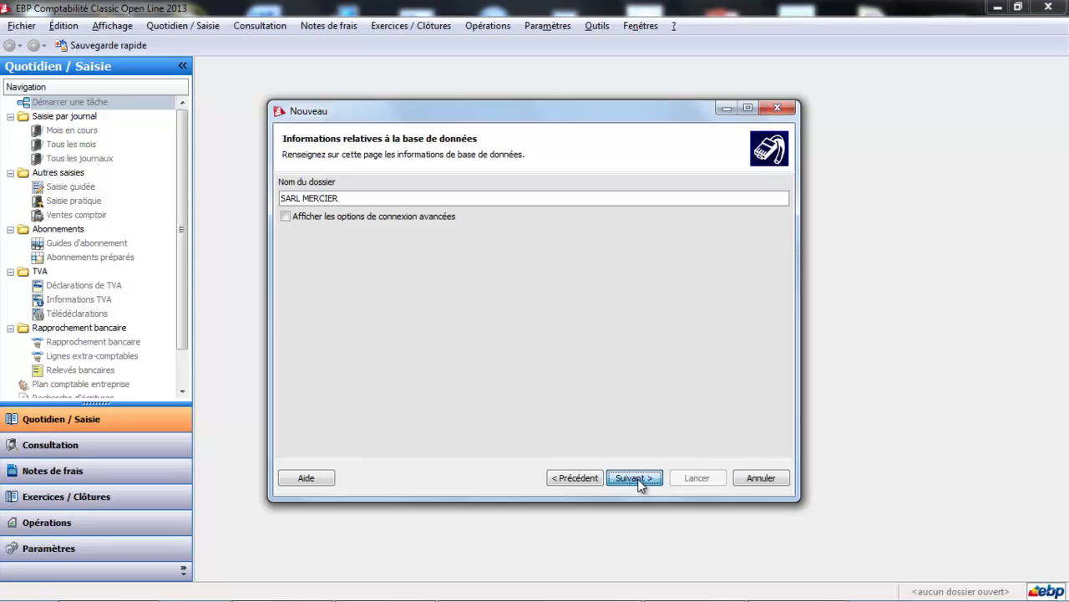
click(637, 481)
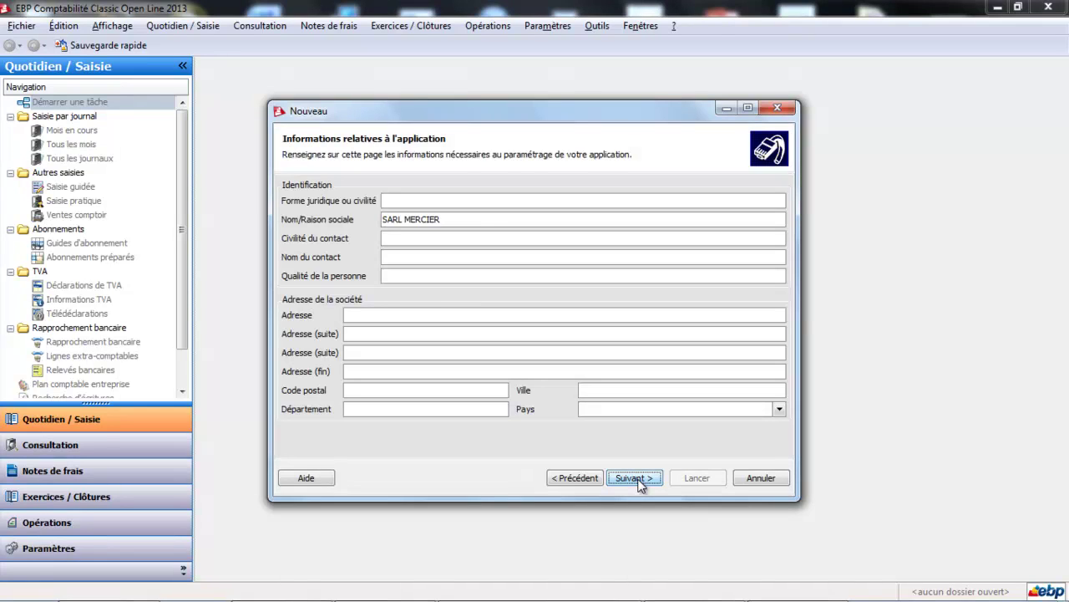
Set the company's legal form to SARL.
click(451, 200)
text(SARL)
key(Tab)
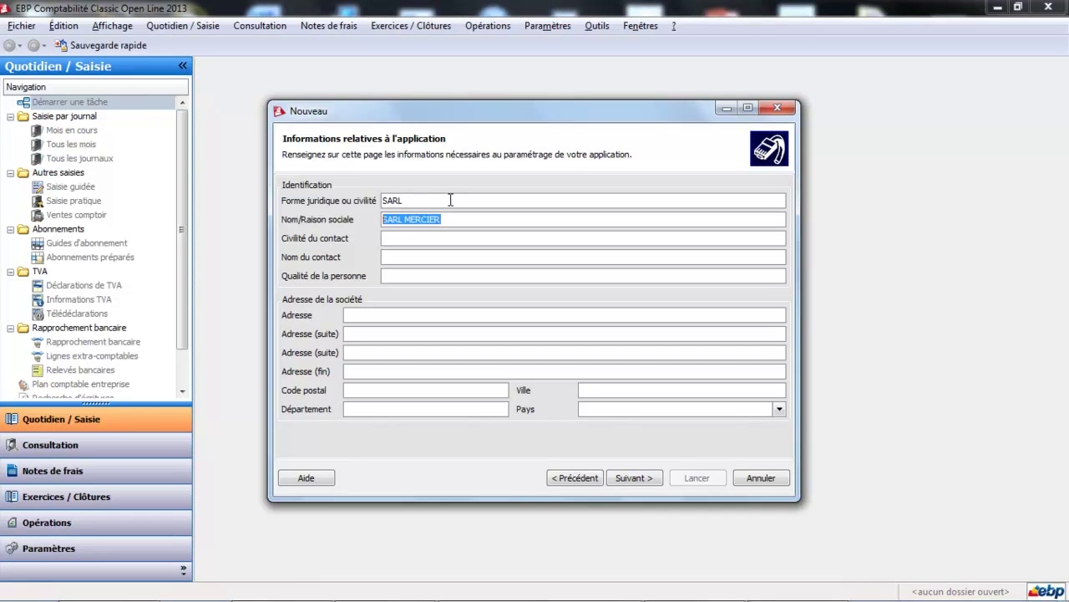
click(449, 241)
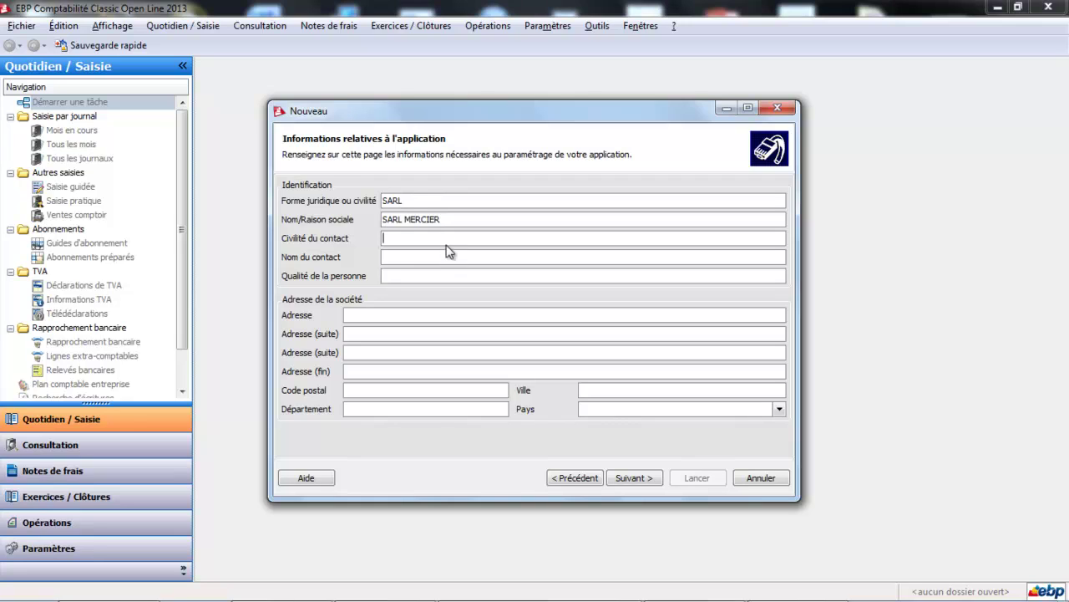
Enter the company's street address, postal code and city, then continue.
click(367, 312)
key(Tab)
key(Tab)
key(Tab)
key(Tab)
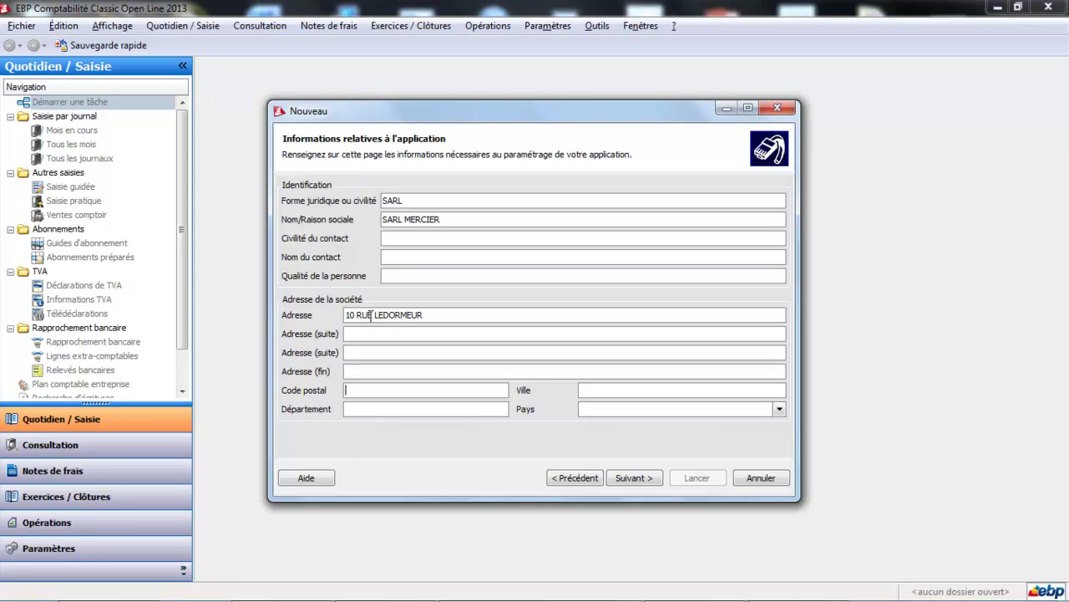
text(4411)
key(Tab)
text(NANTES)
key(Tab)
click(634, 478)
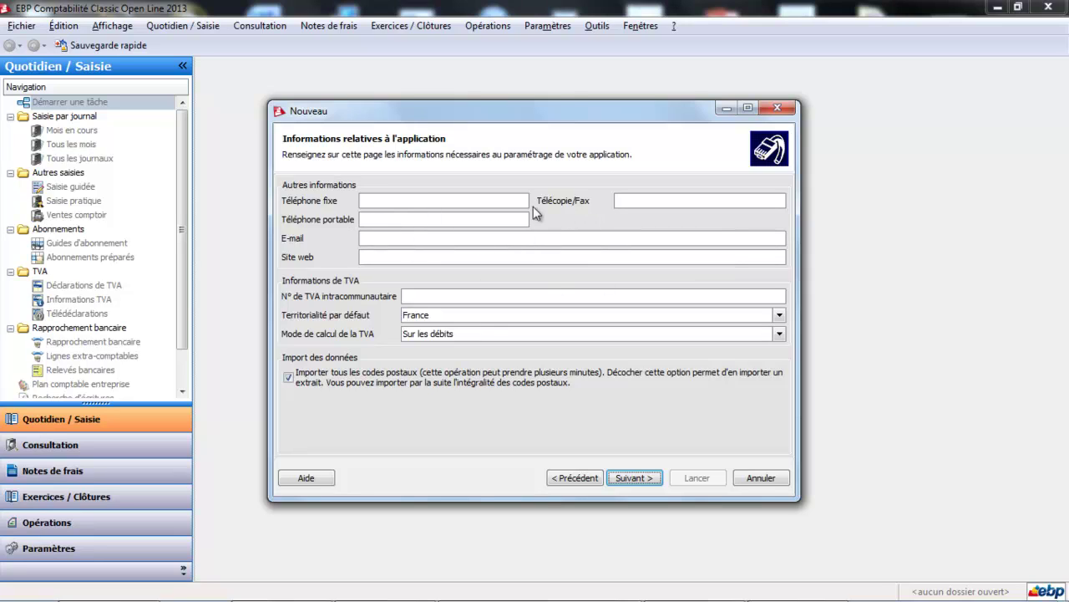
Enter the company's intra-community VAT number, dismissing the update prompt.
click(435, 292)
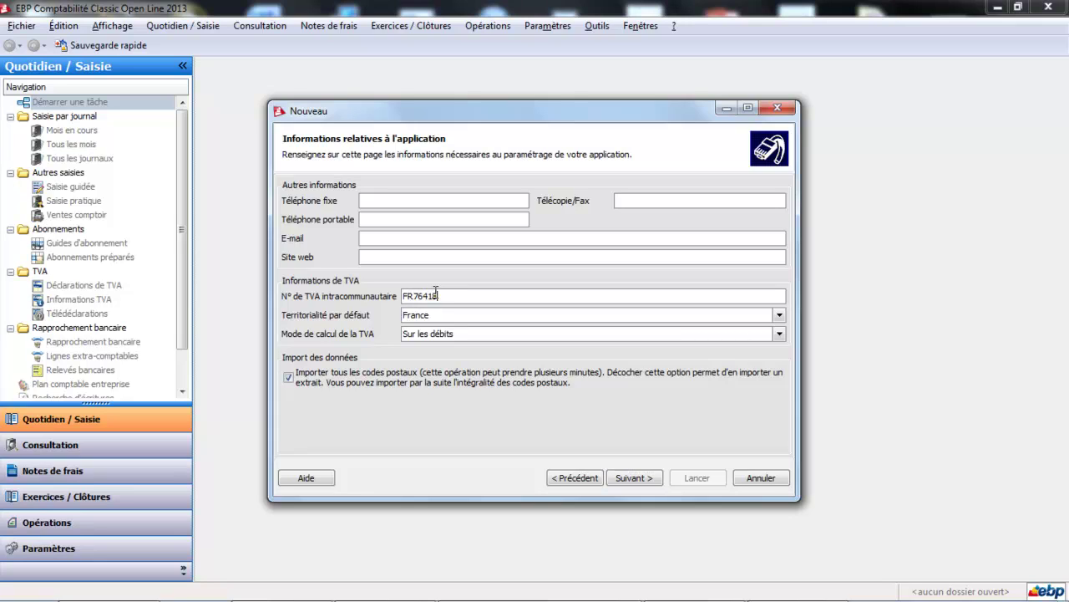
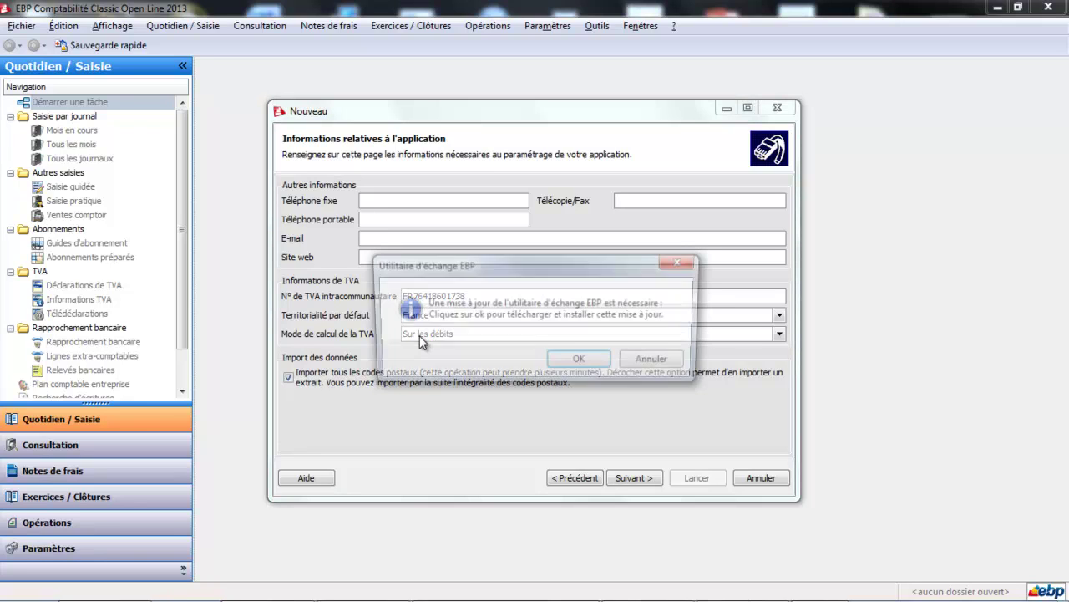
click(658, 361)
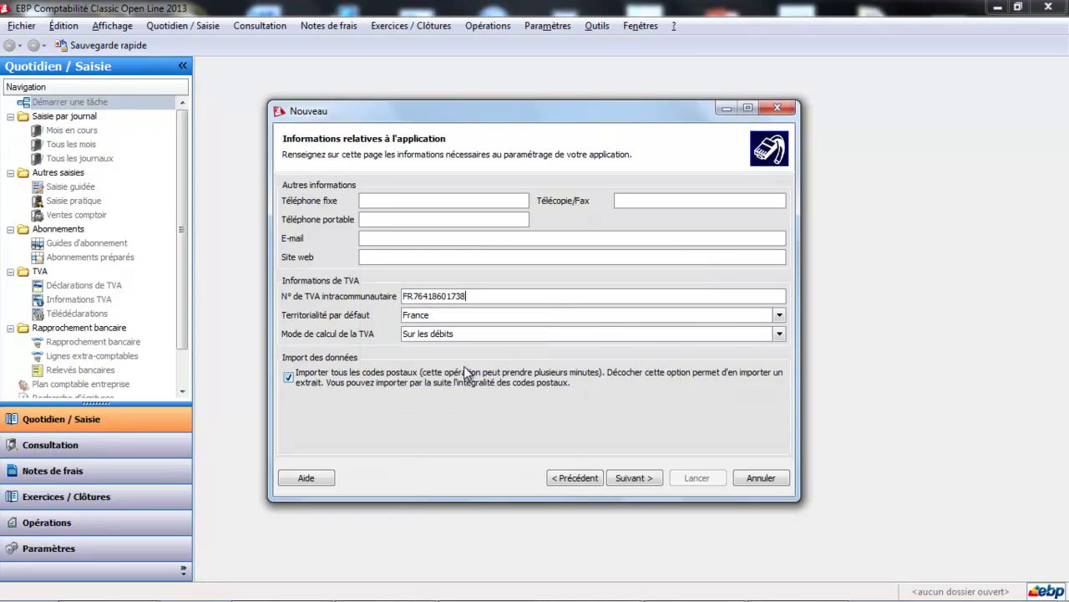
Keep VAT mode on Sur les débits, turn off postal-code import, and continue.
click(781, 333)
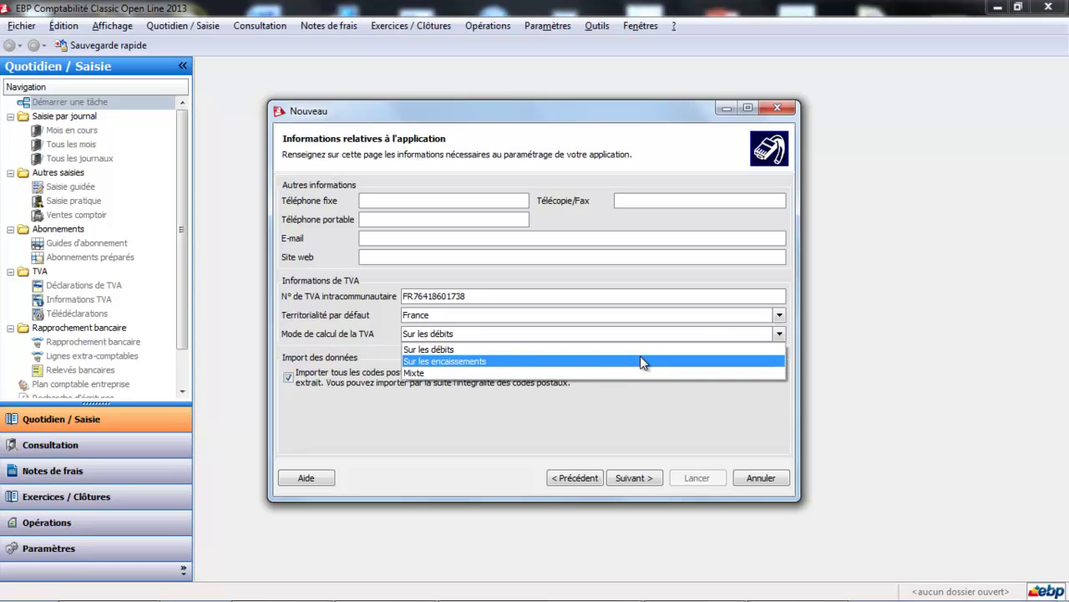
click(592, 357)
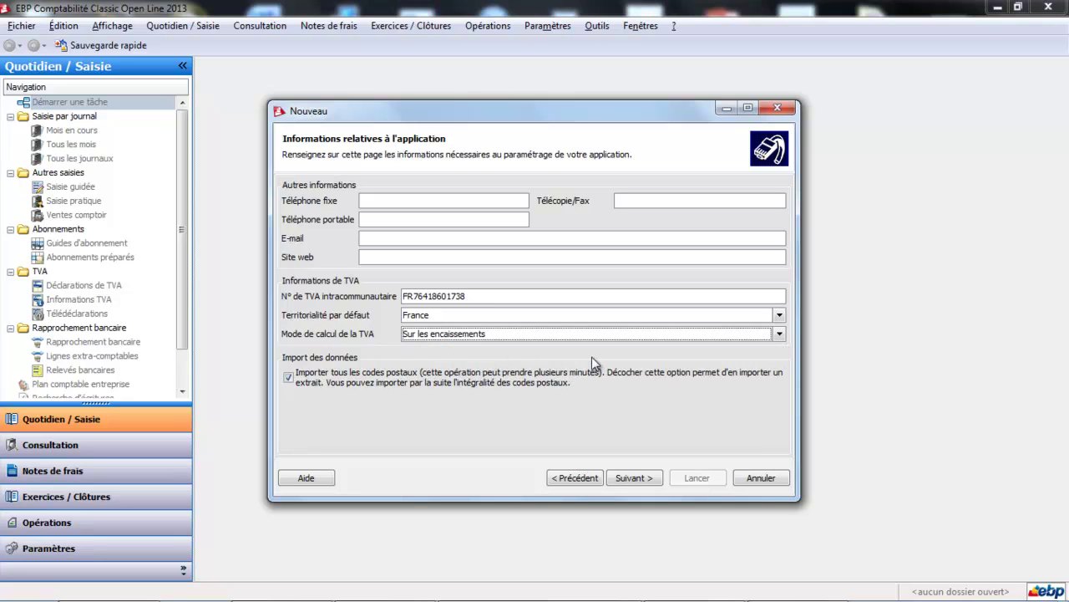
click(776, 334)
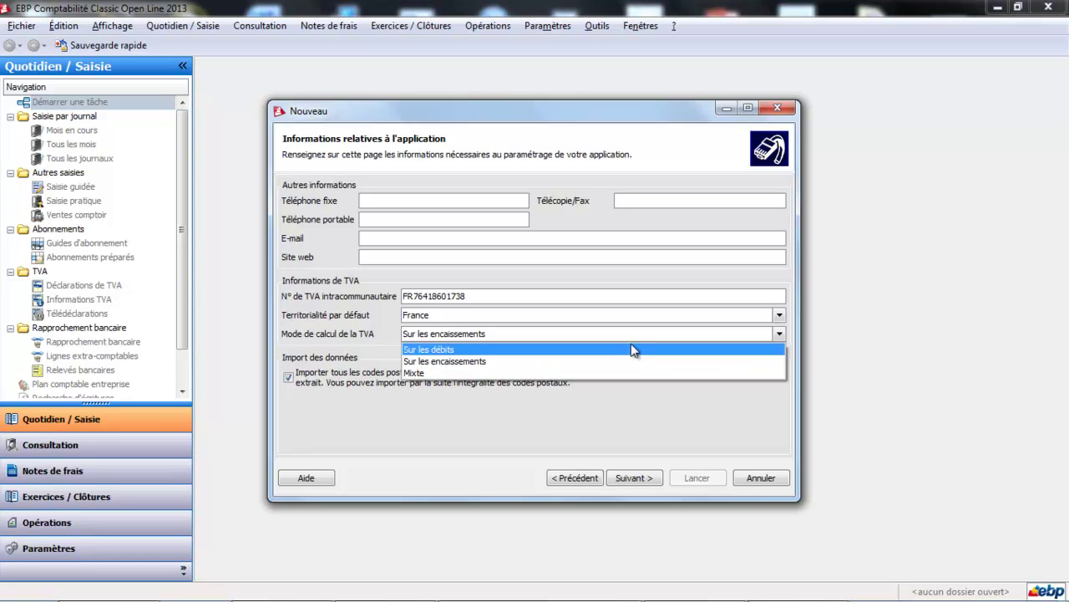
click(585, 350)
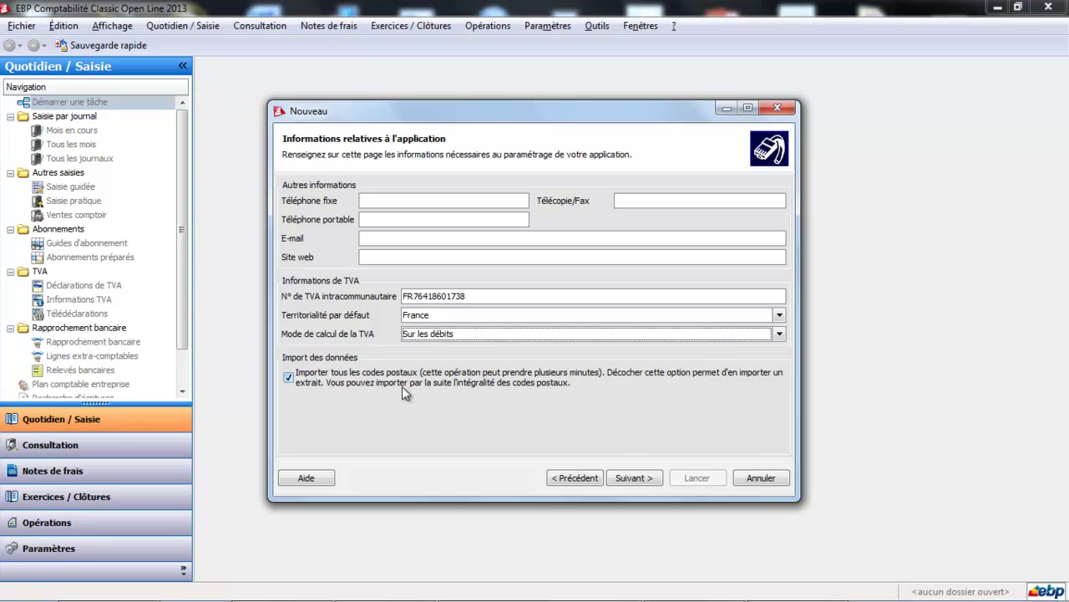
click(290, 376)
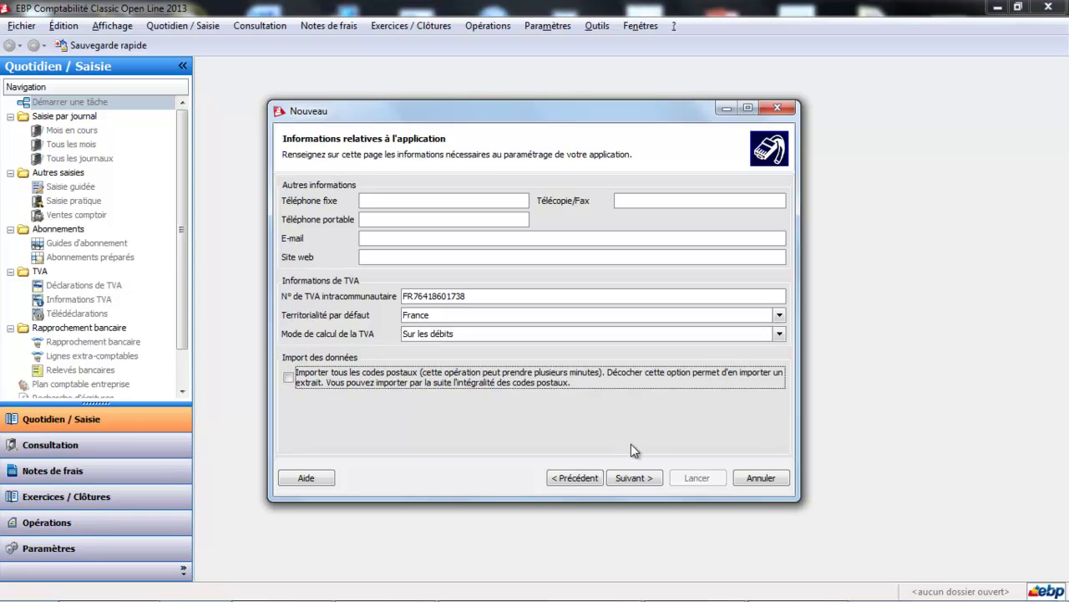
click(636, 479)
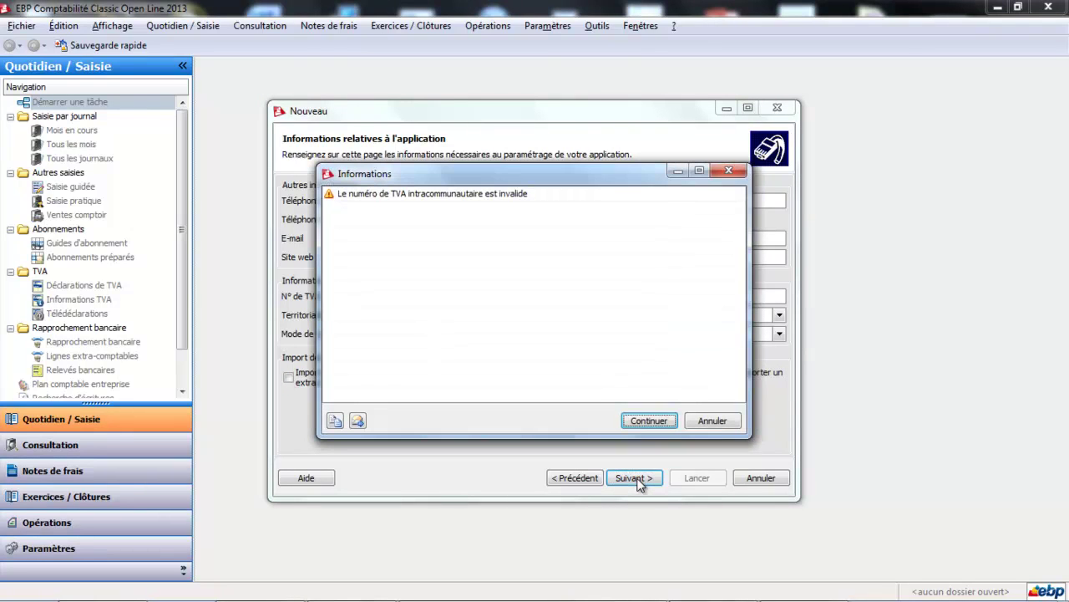
Proceed past the invalid VAT number warning.
click(652, 421)
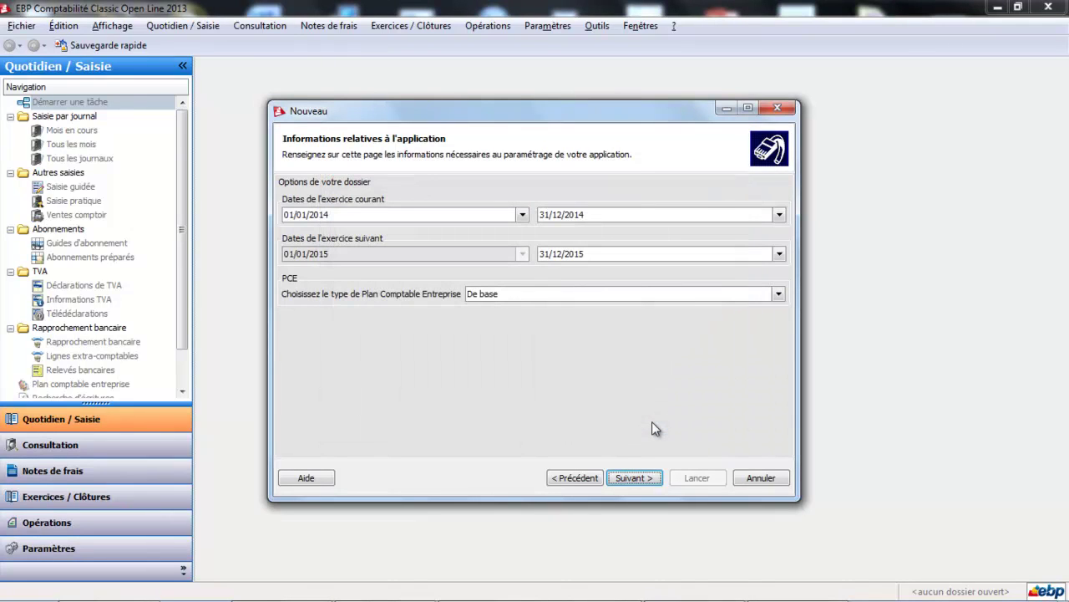
click(576, 478)
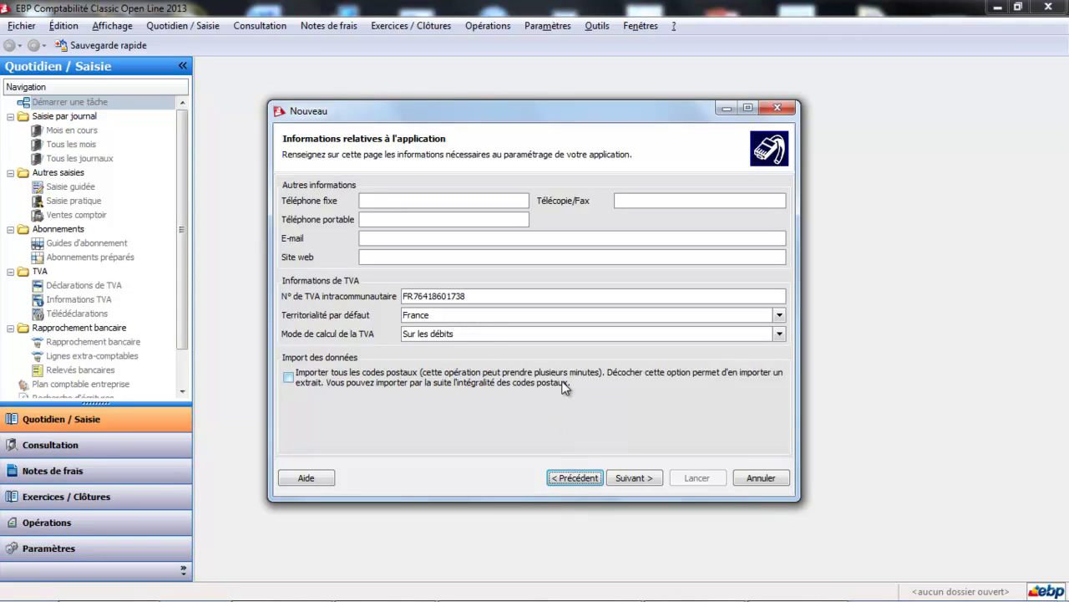
click(653, 481)
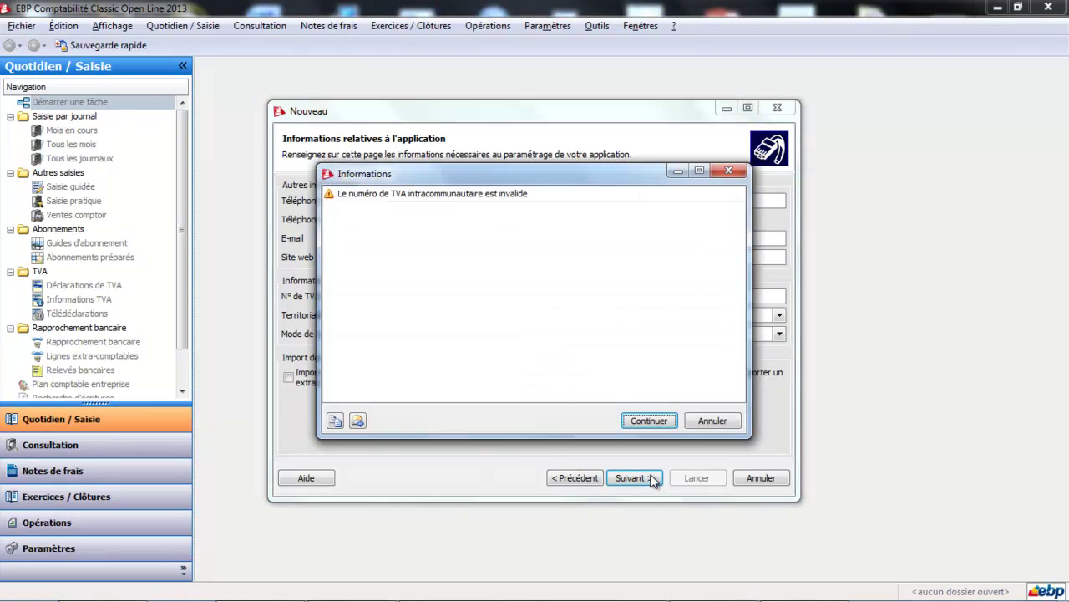
click(650, 423)
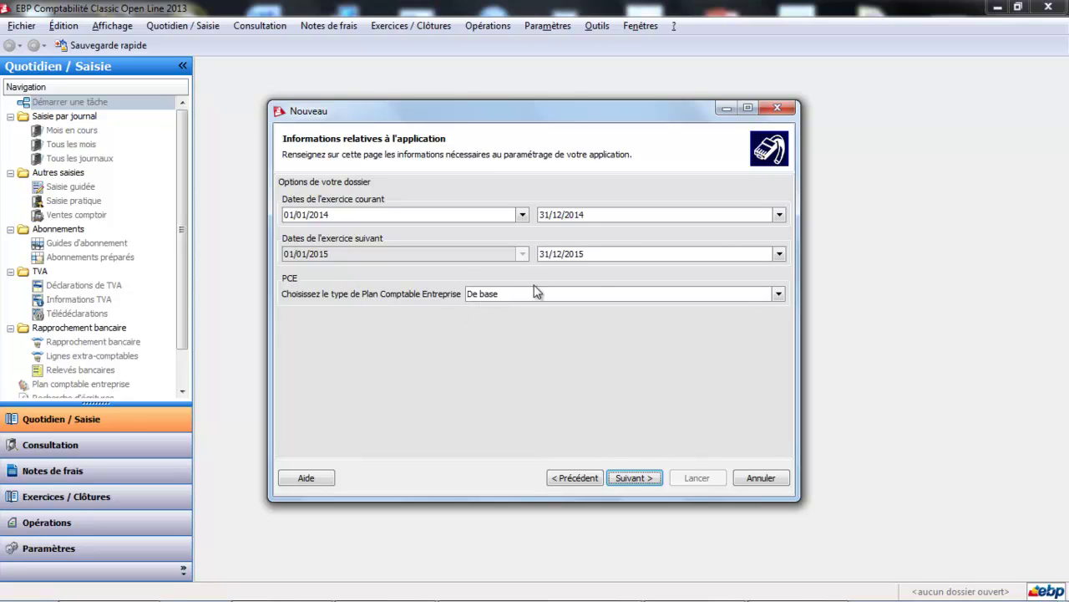
Choose the Abrégé chart of accounts and continue to the next page.
click(778, 294)
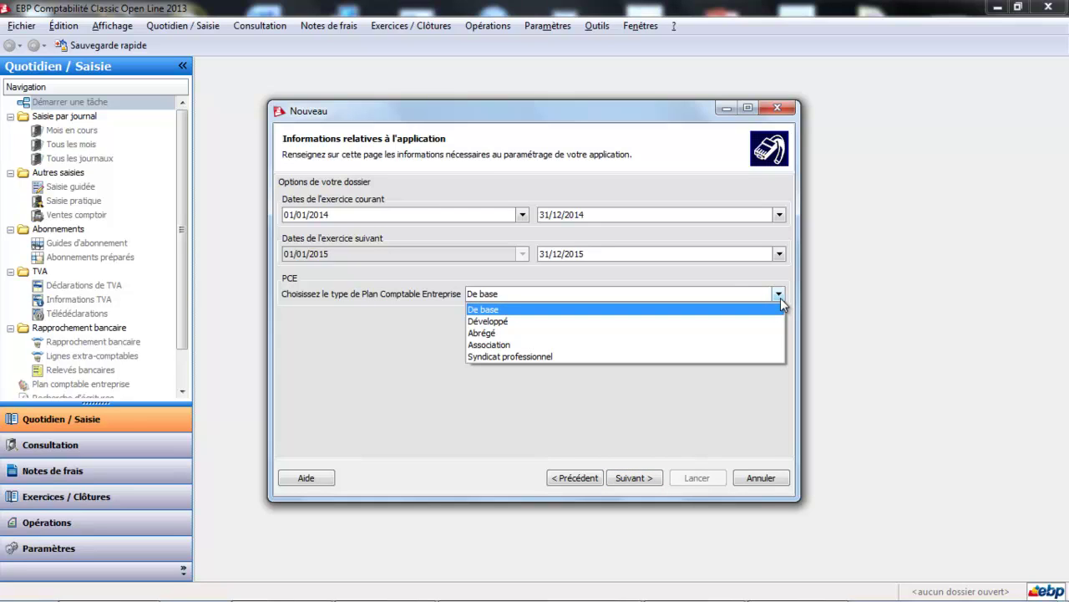
click(629, 339)
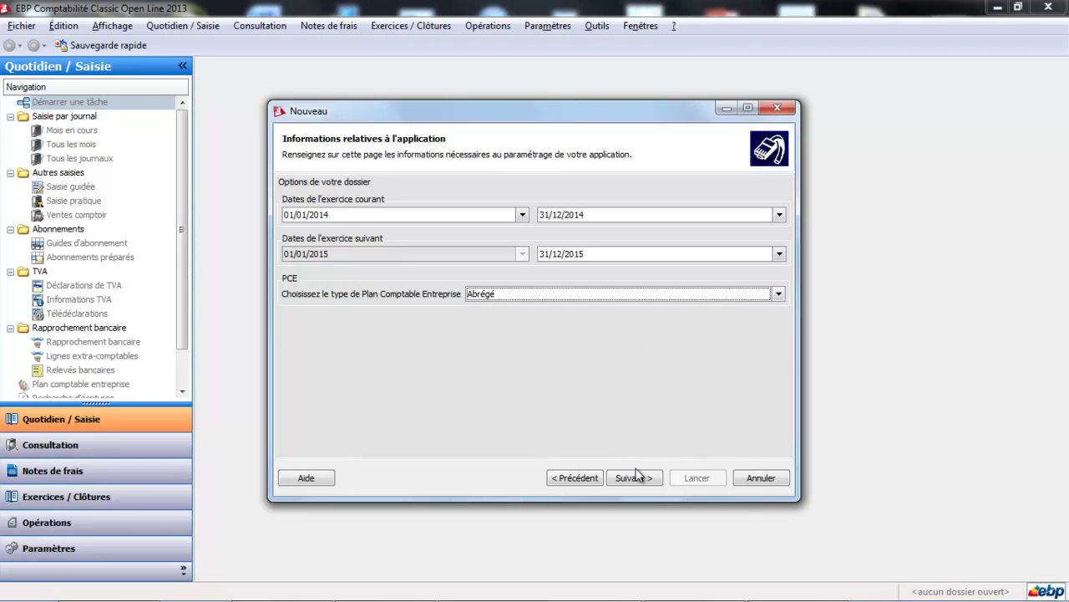
click(637, 477)
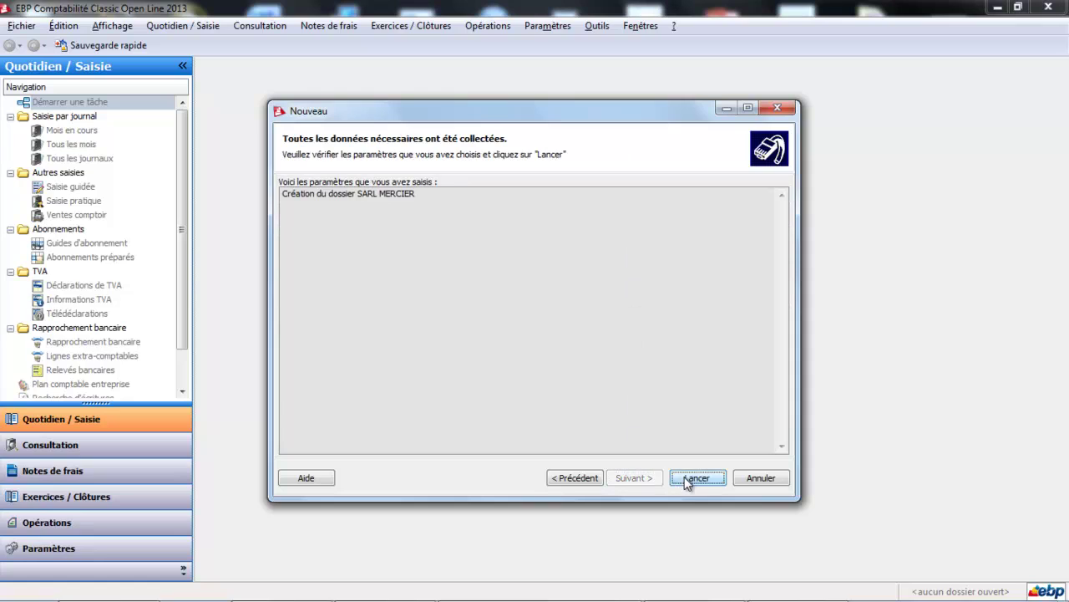
Launch creation of SARL MERCIER, choose 'Utiliser mon dossier créé', and close the wizard.
click(693, 478)
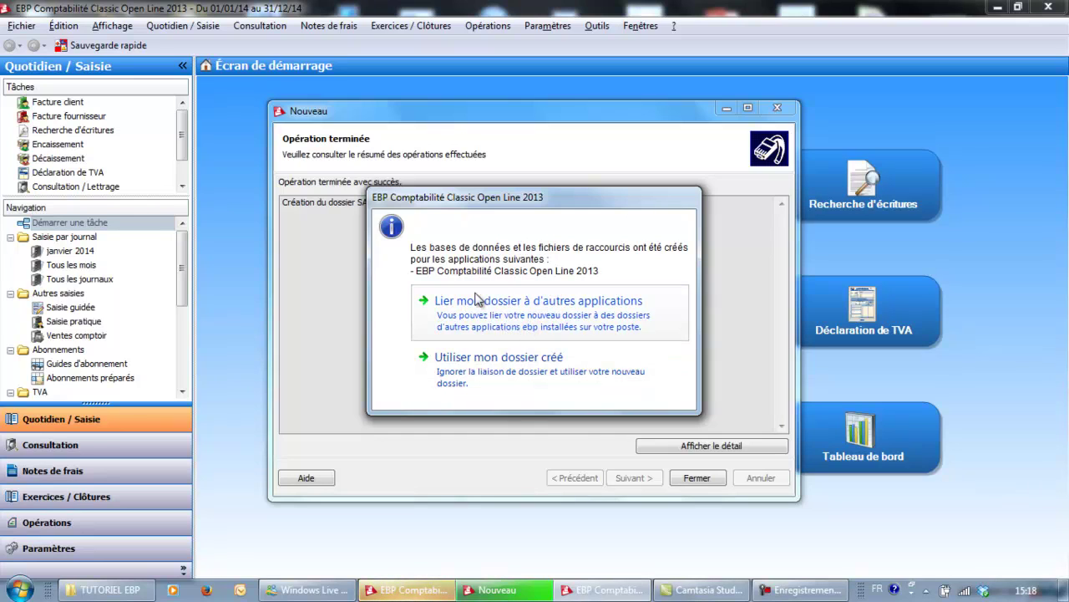
click(476, 376)
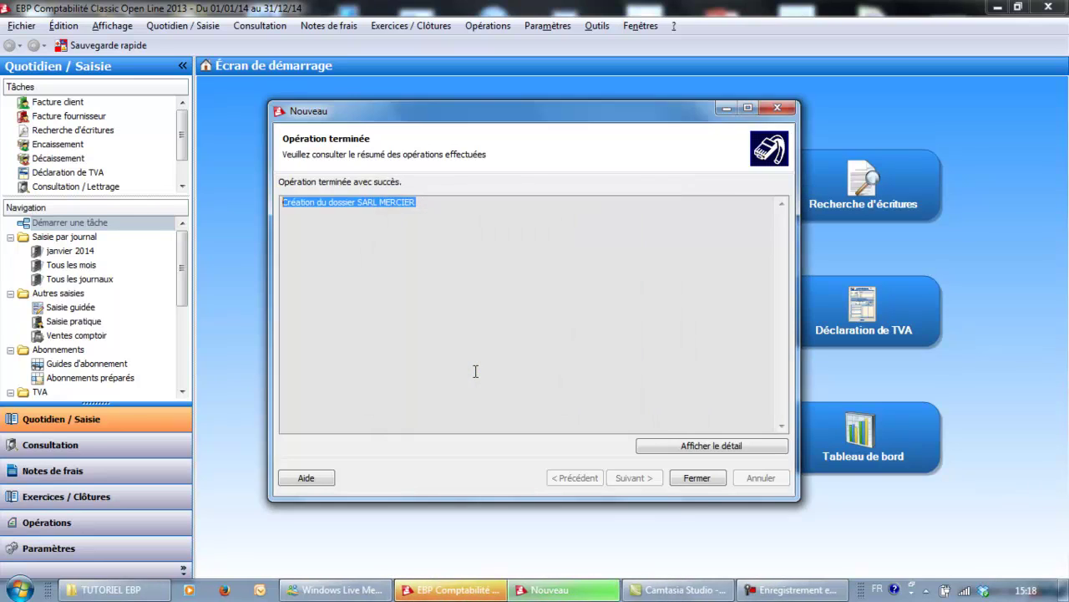
click(691, 477)
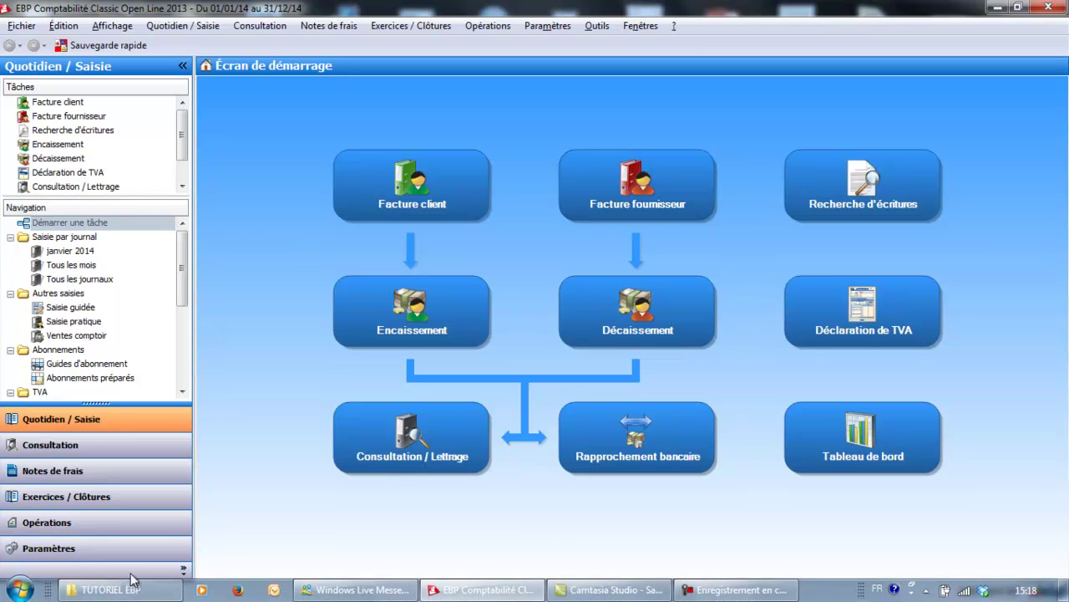
Open Informations société from the Paramètres section.
click(101, 553)
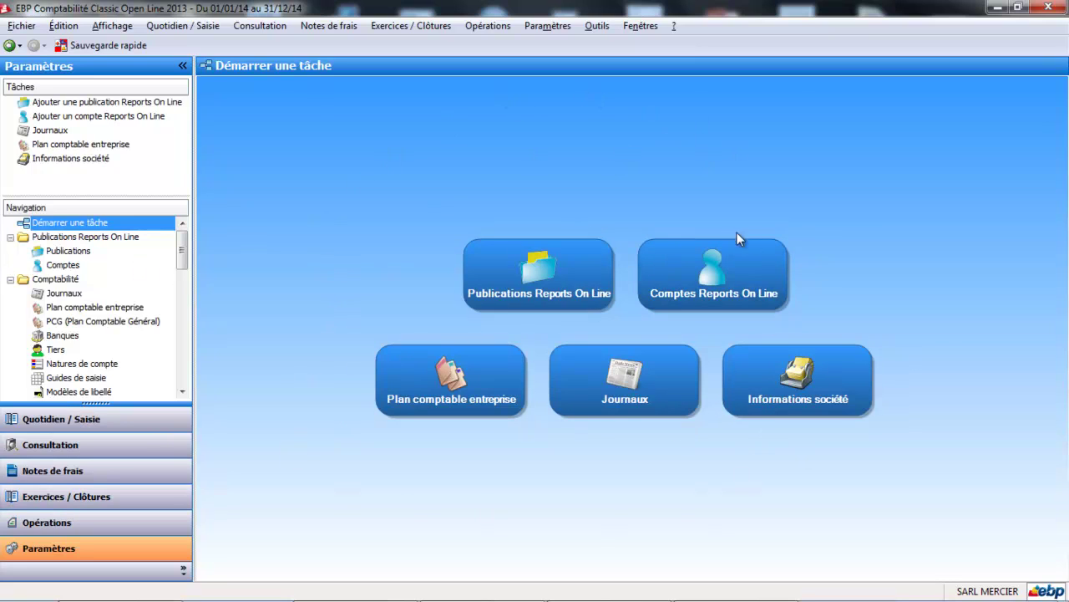
click(801, 386)
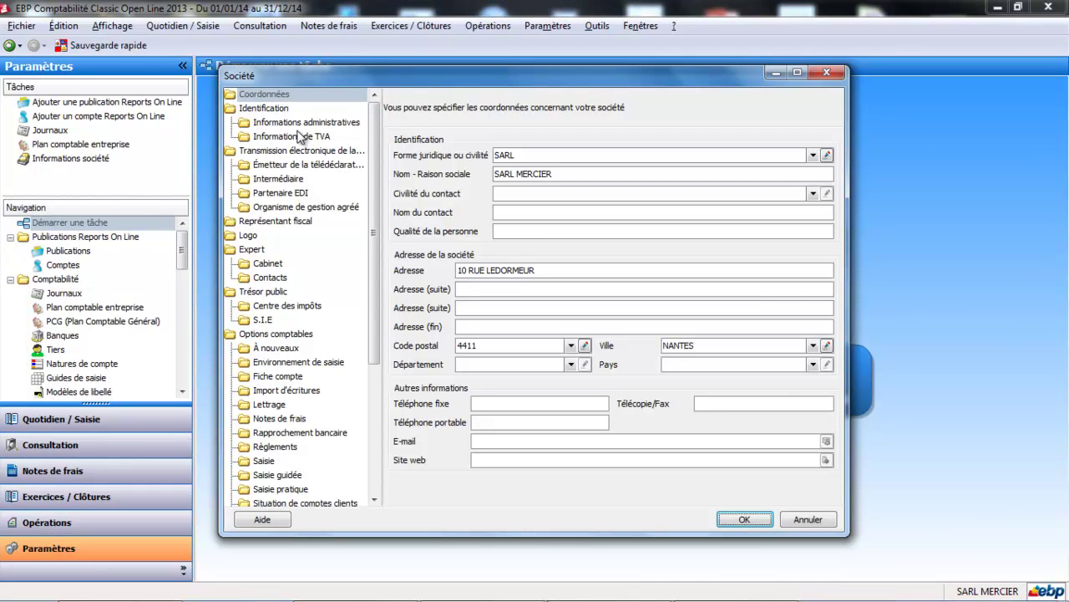
Enter the SIRET number and NAF/APE code 6202A, then display the Informations de TVA page.
click(315, 123)
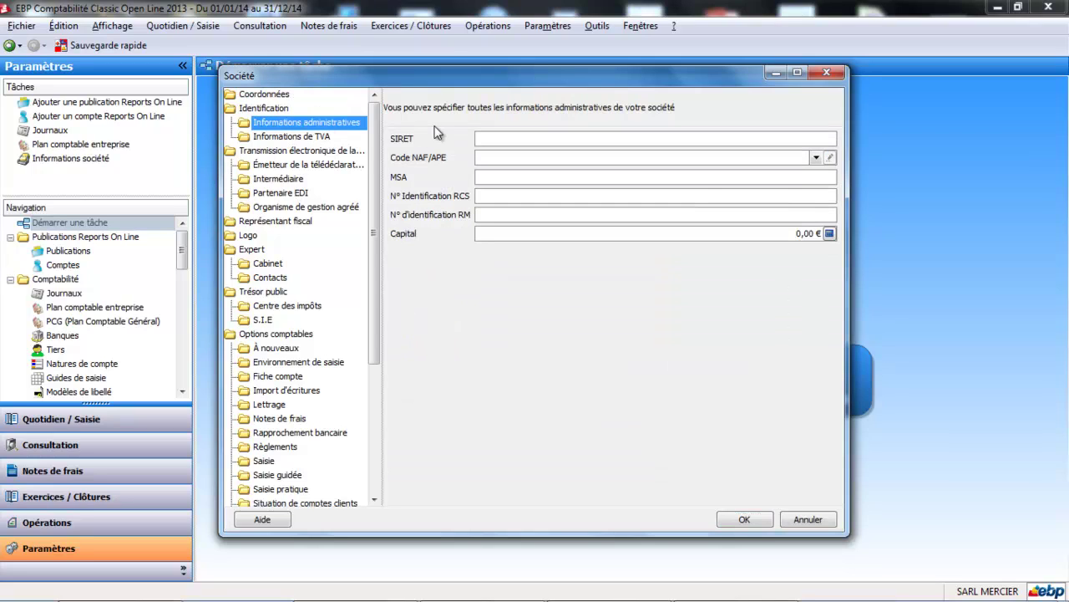
click(505, 138)
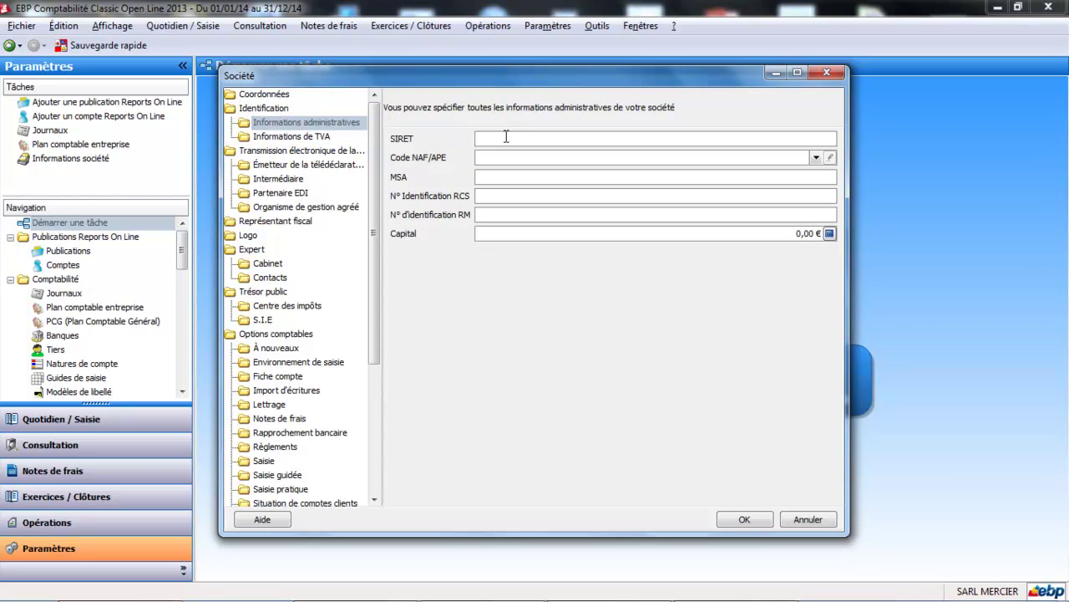
text(6202)
text(A)
key(Tab)
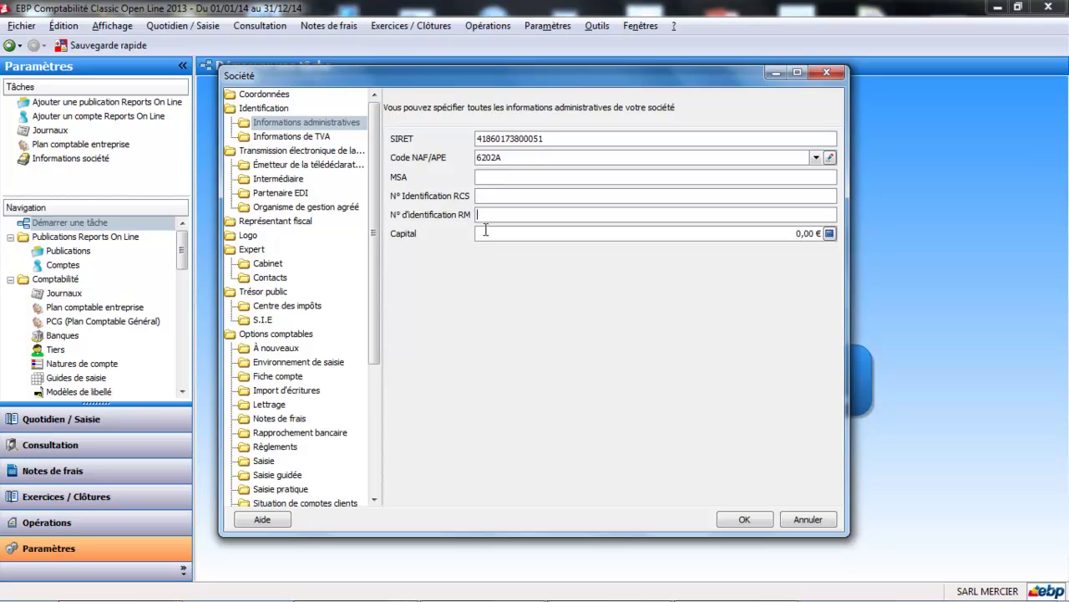
click(307, 136)
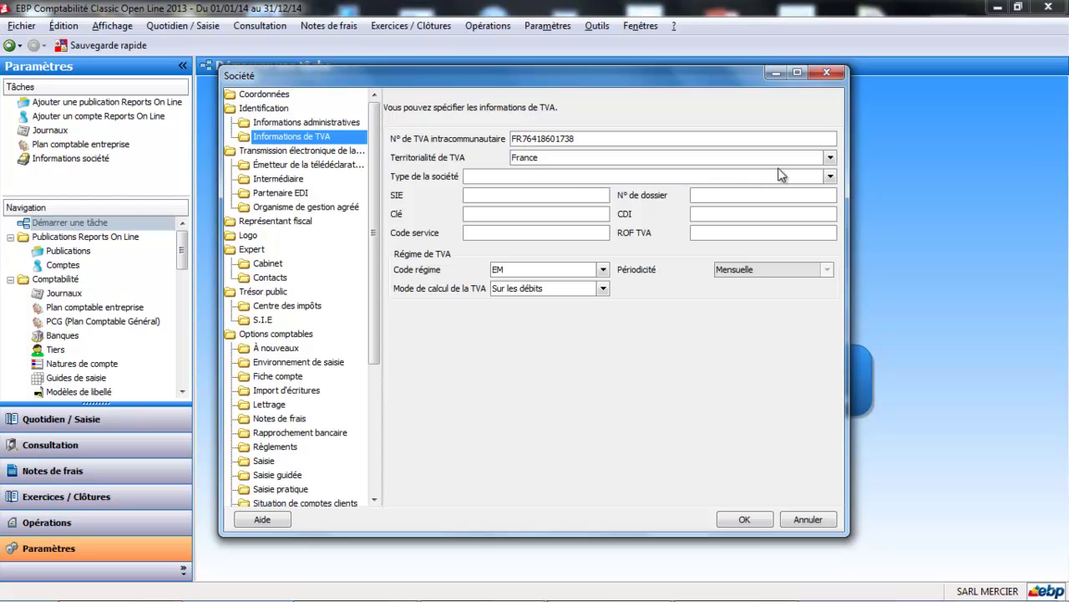
Change the company type to Autres redevables and keep the VAT regime code EM.
click(830, 176)
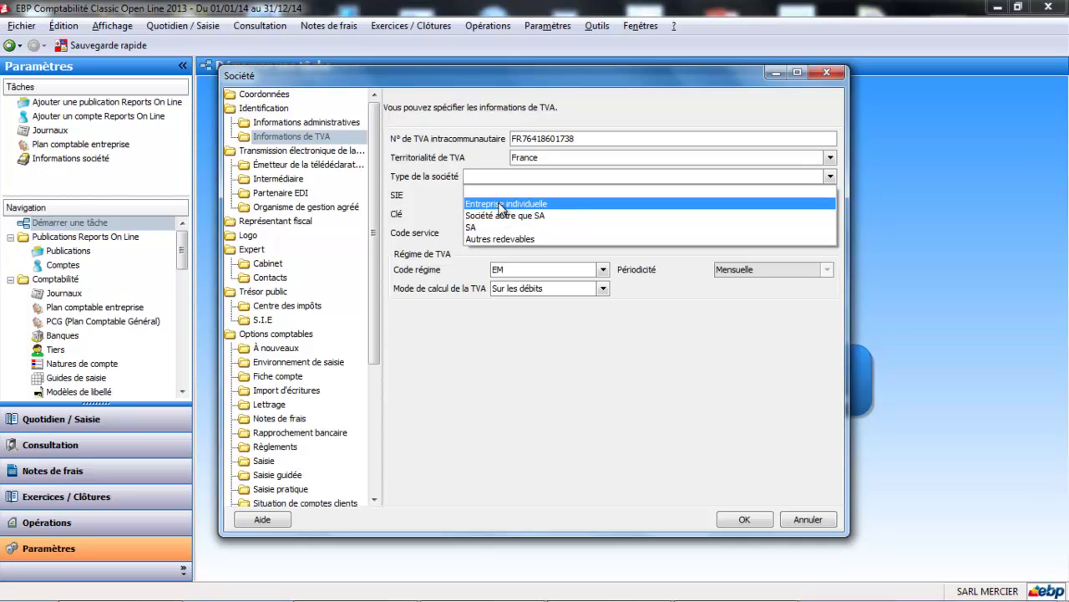
click(492, 240)
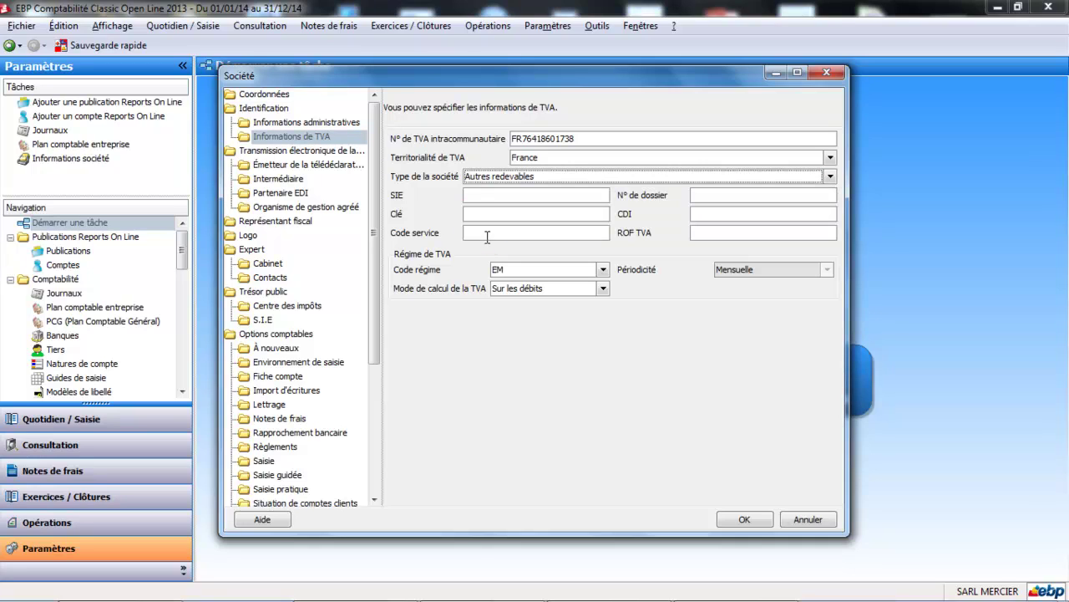
click(547, 194)
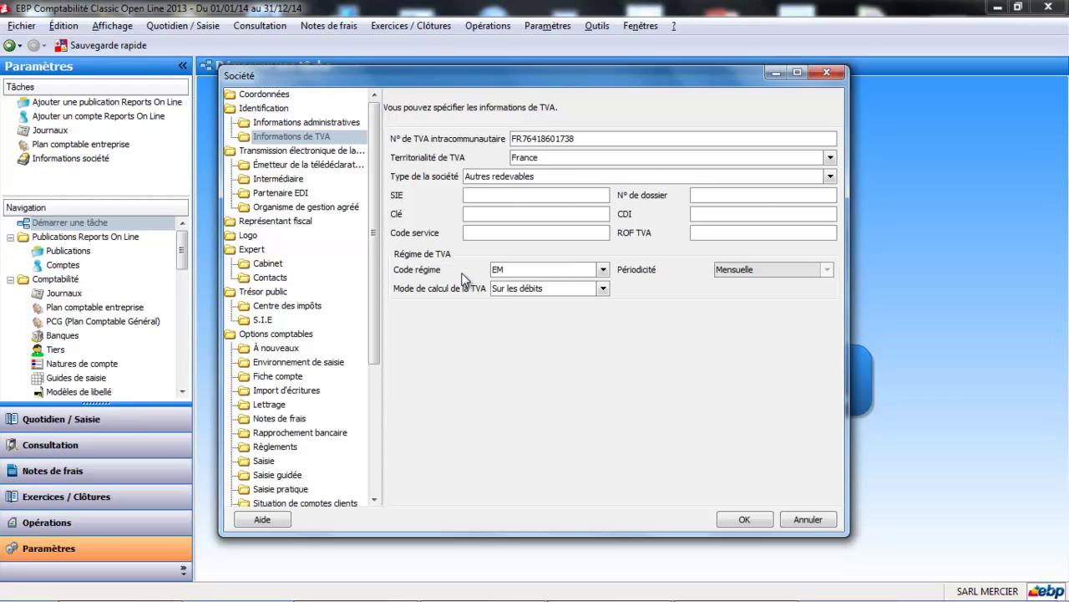
click(602, 270)
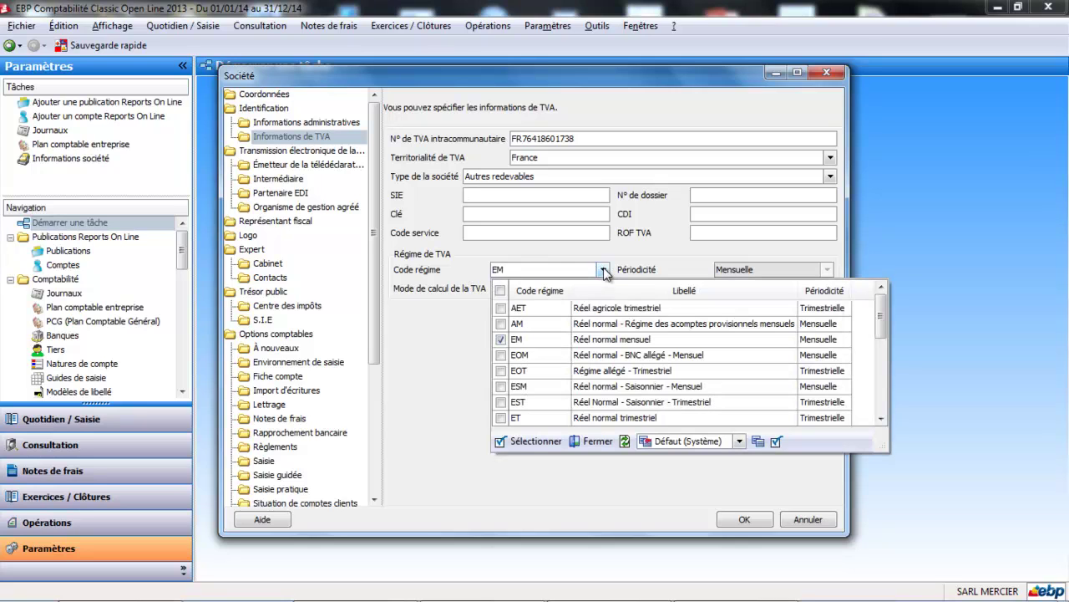
click(545, 339)
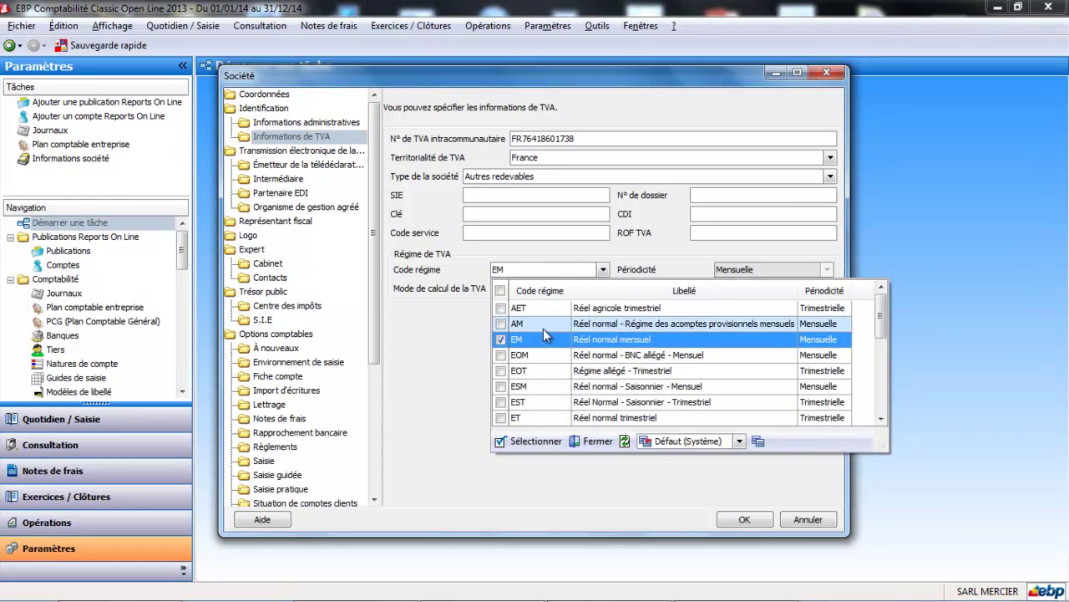
click(554, 338)
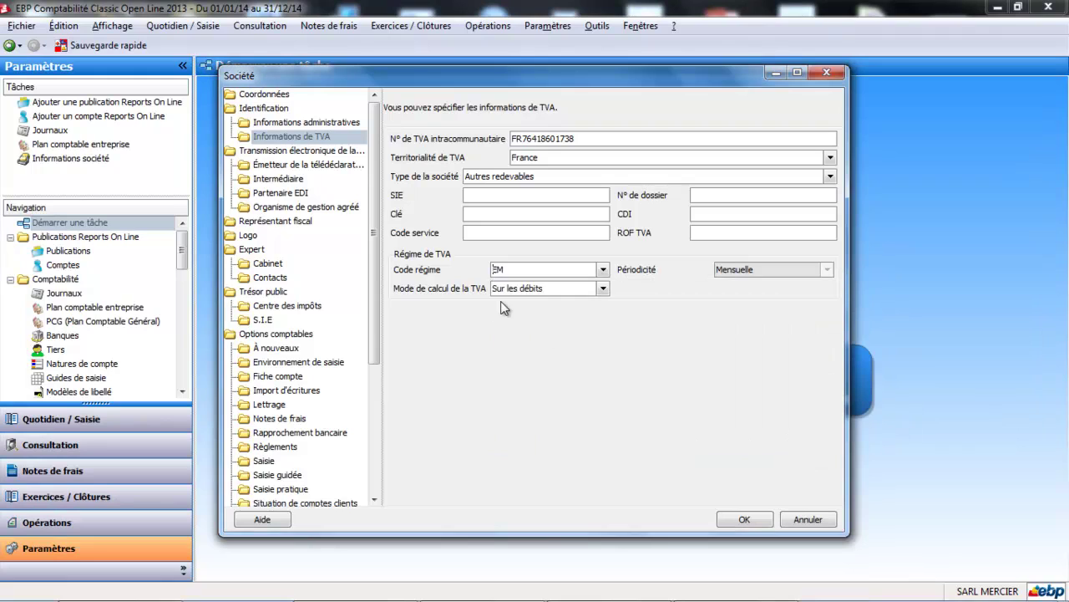
Leave VAT tele-transmission off on the Émetteur page and check the read-only Intermédiaire page.
click(295, 167)
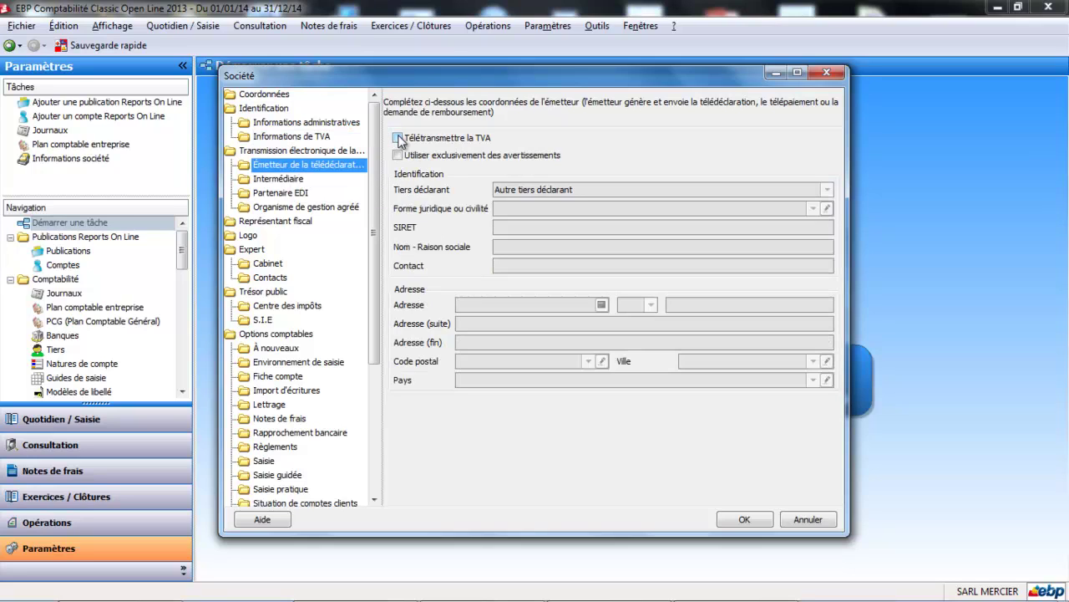
click(398, 138)
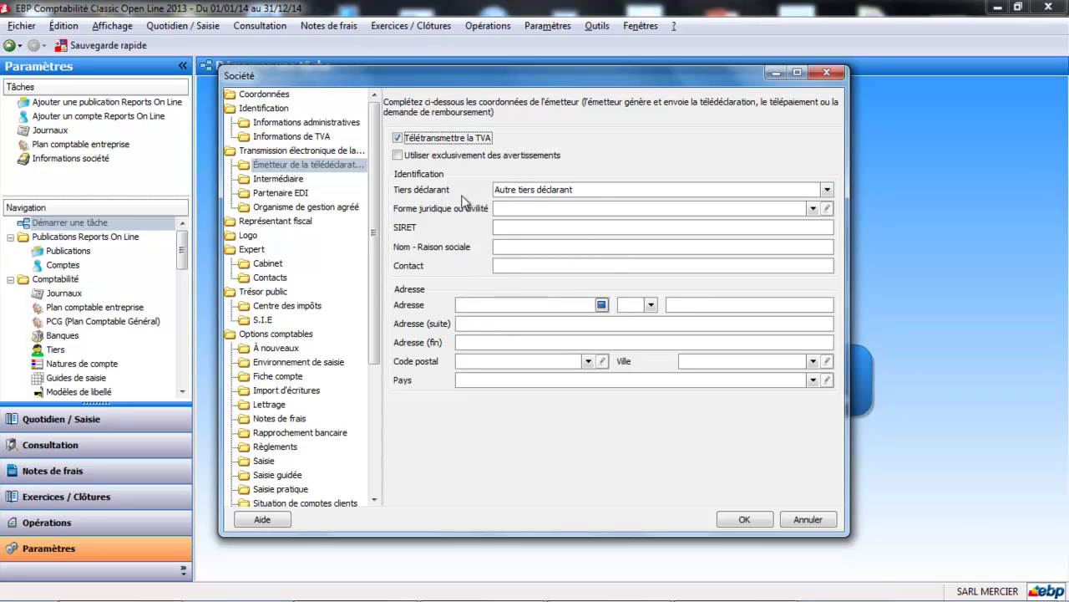
click(407, 139)
click(298, 180)
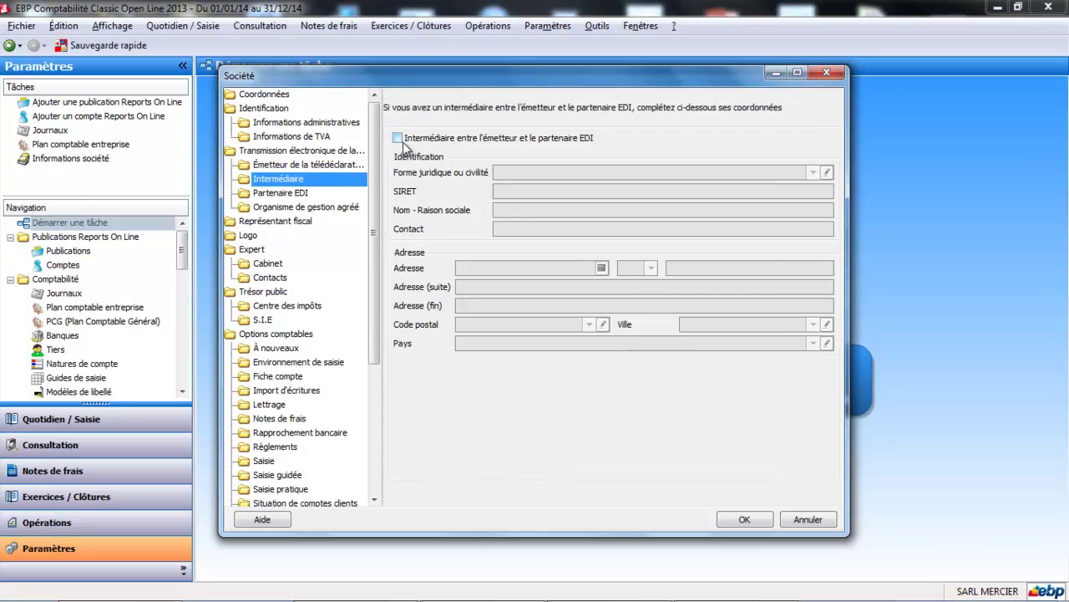
click(404, 143)
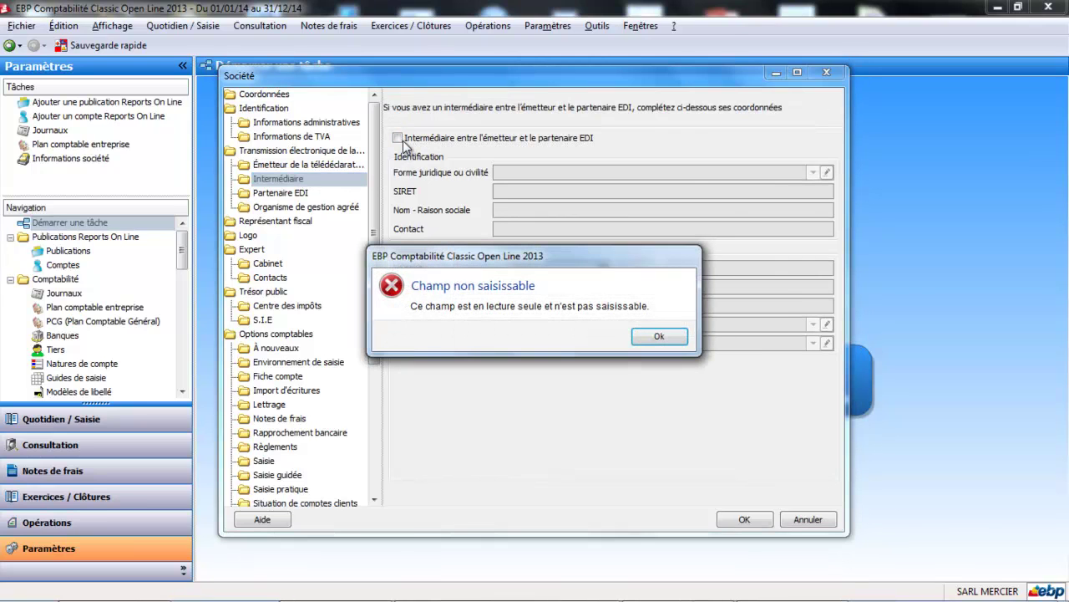
click(657, 336)
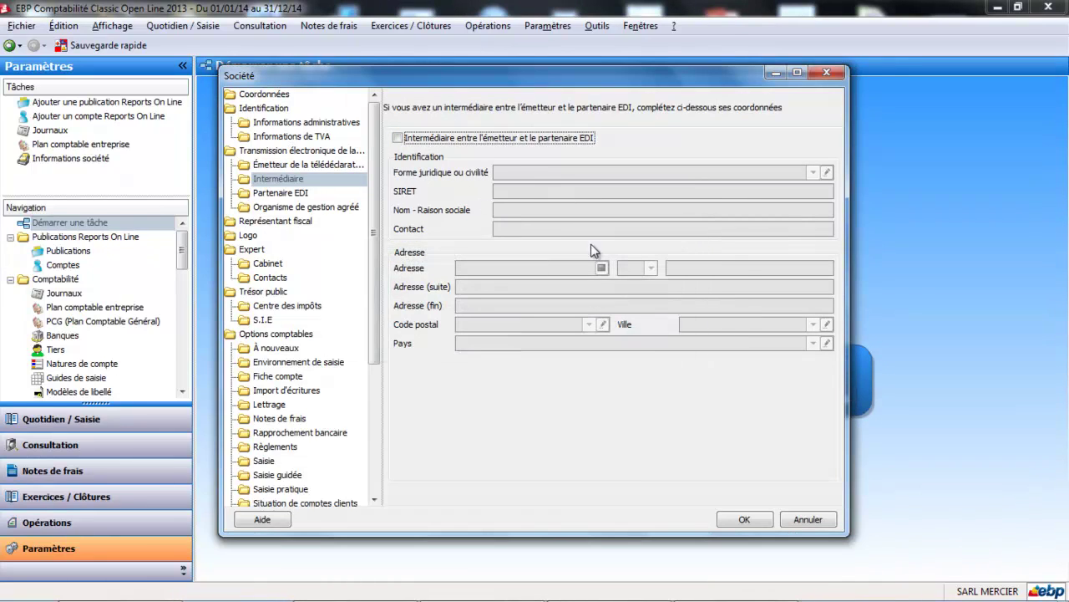
Review the Partenaire EDI and Organisme de gestion agréé pages, then show Représentant fiscal.
click(289, 194)
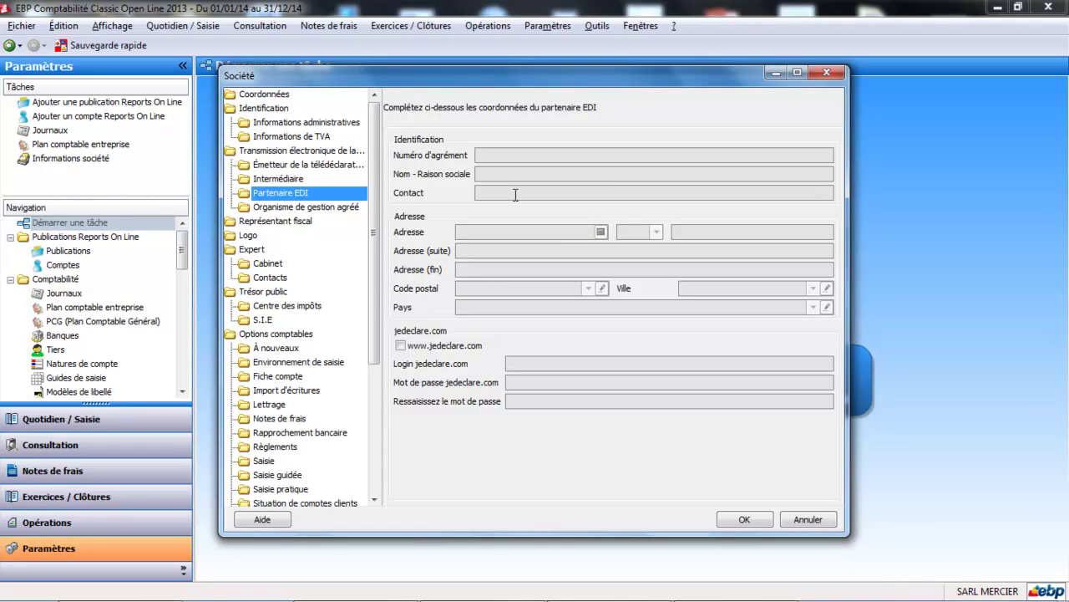
click(265, 182)
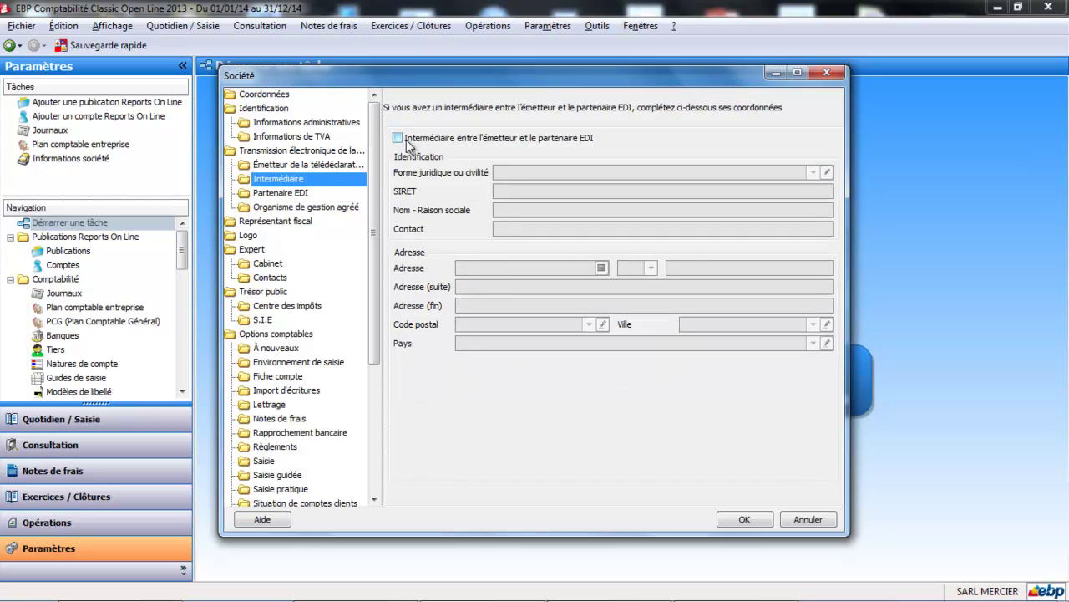
click(301, 209)
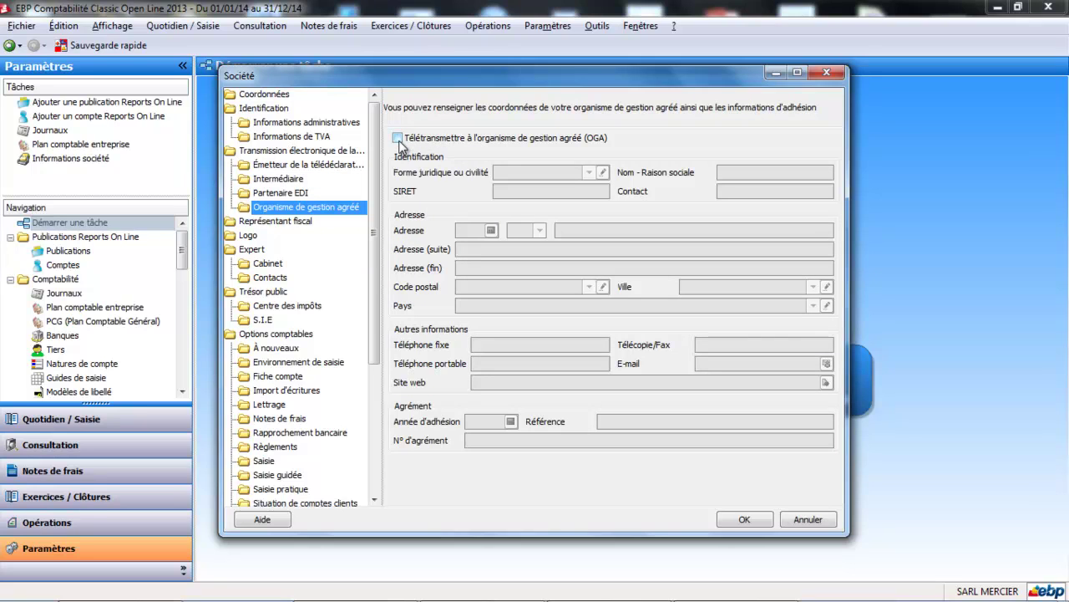
click(399, 139)
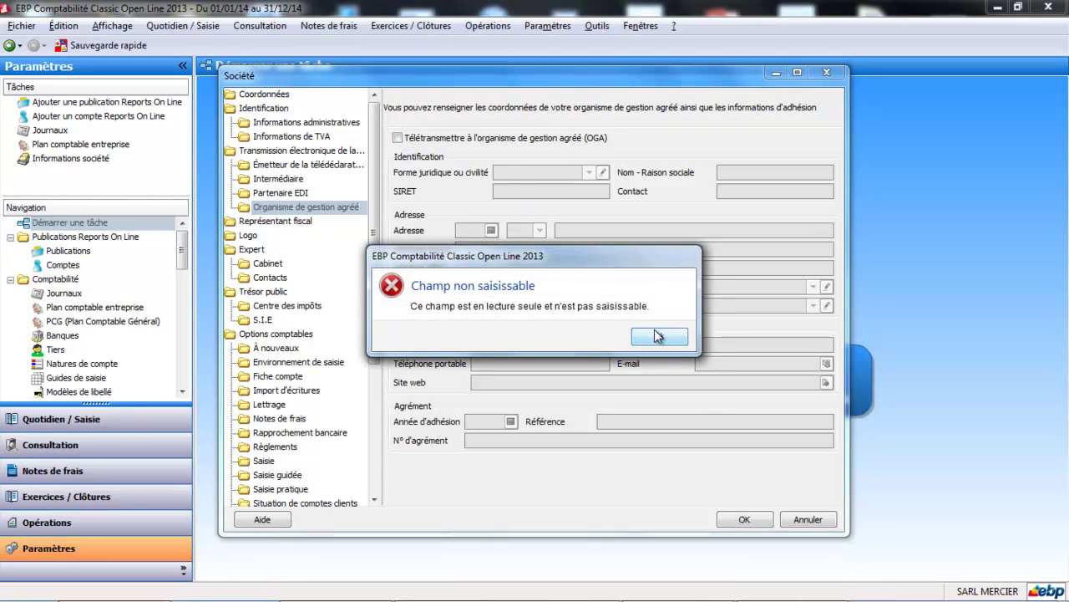
click(660, 336)
click(301, 195)
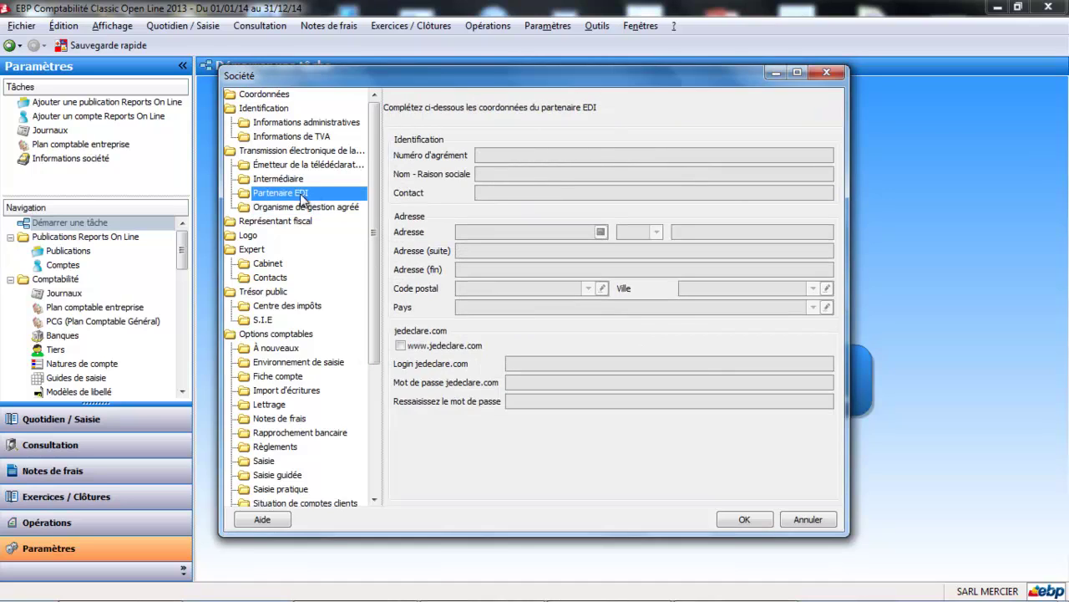
click(292, 209)
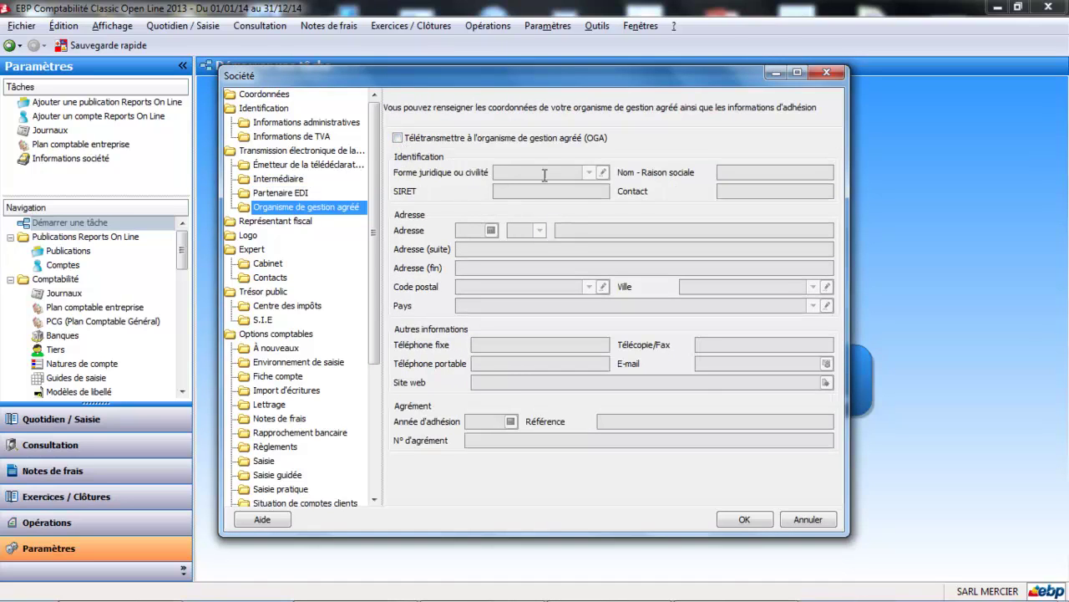
click(278, 222)
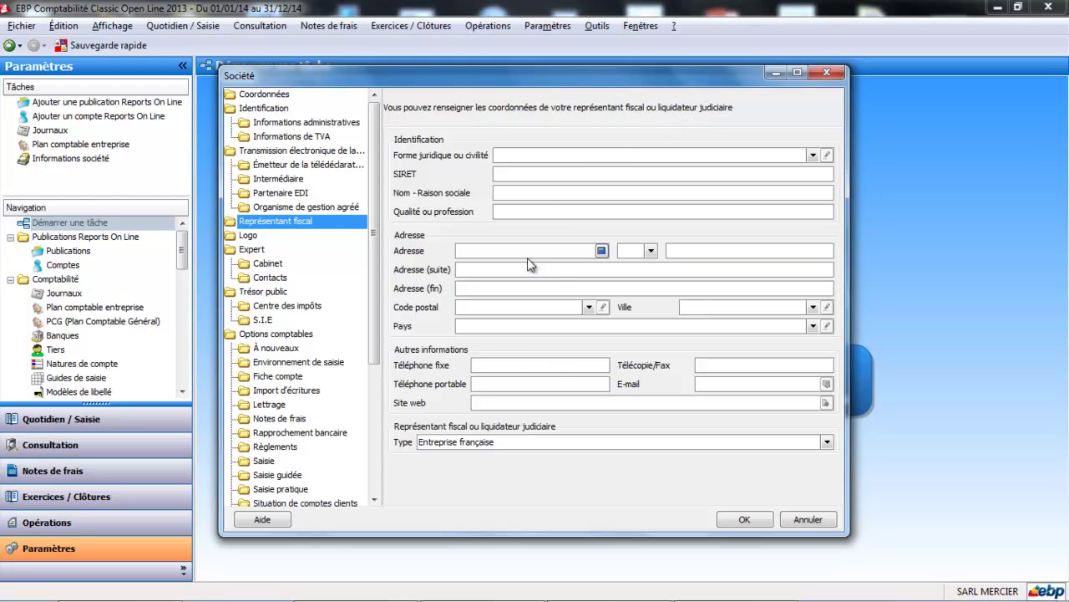
Step through the logo, accountant, Centre des impôts and S.I.E pages to reach À nouveaux.
click(254, 241)
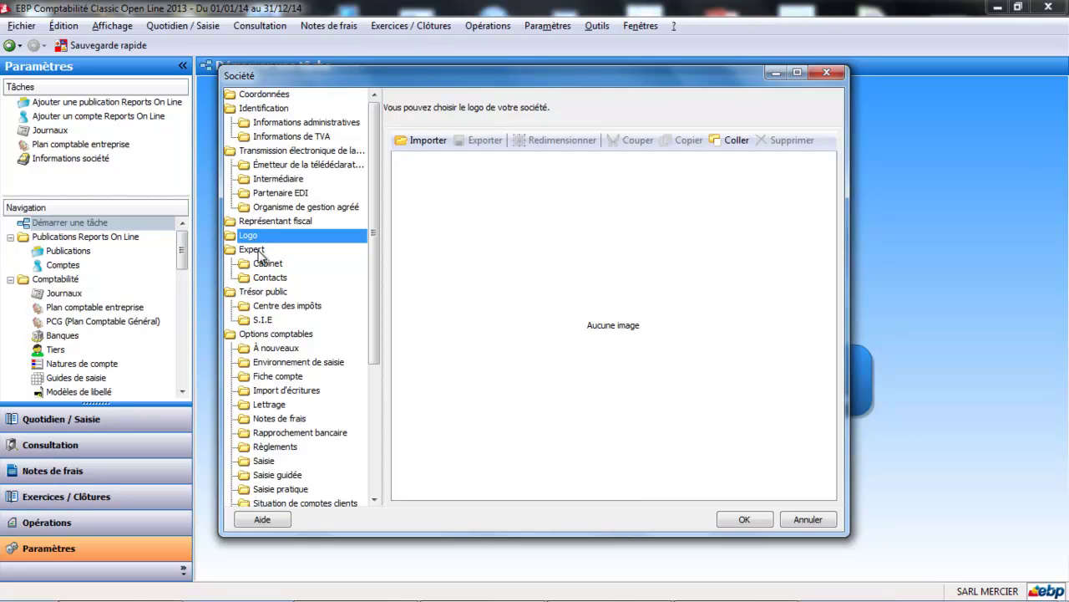
click(258, 251)
click(260, 260)
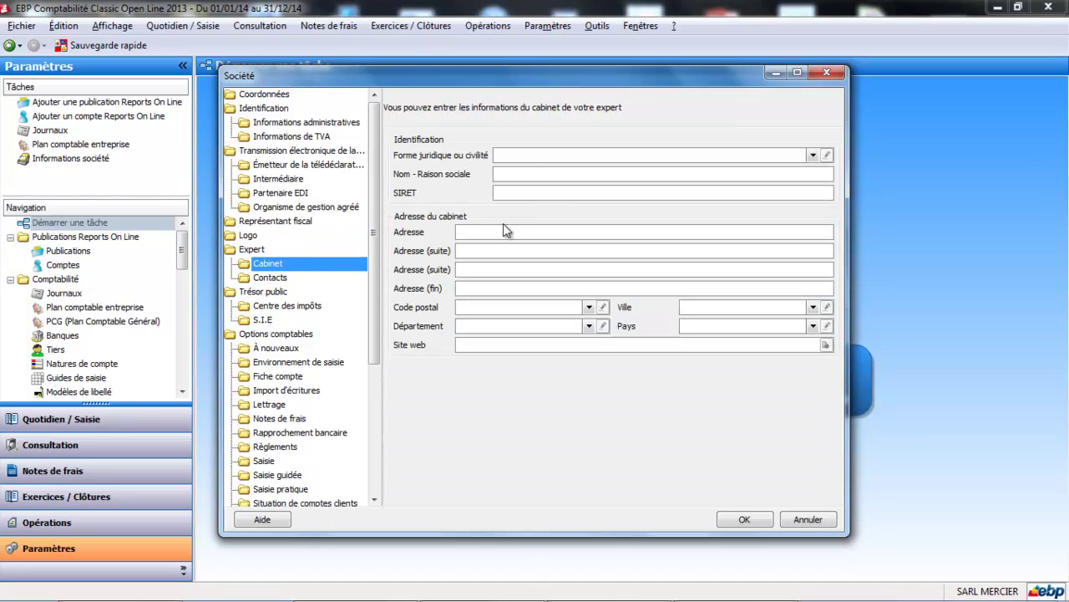
click(276, 279)
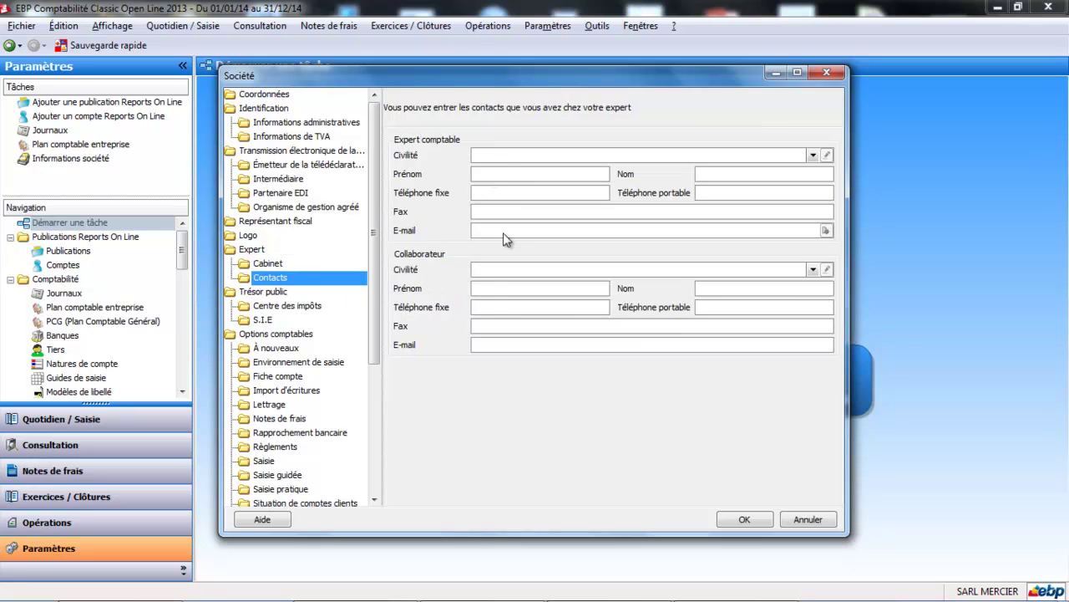
click(303, 311)
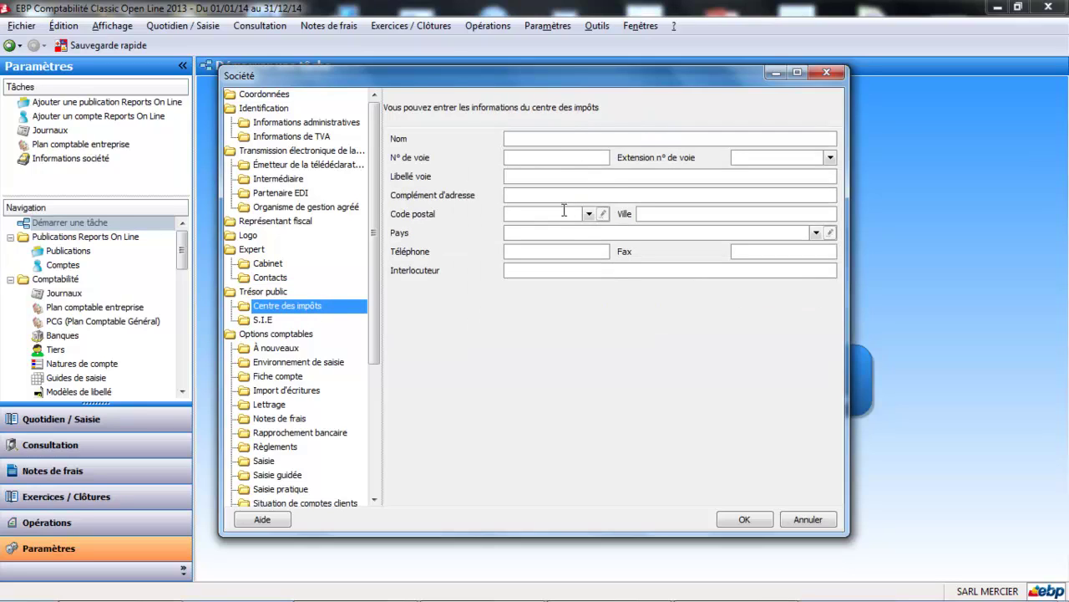
click(264, 321)
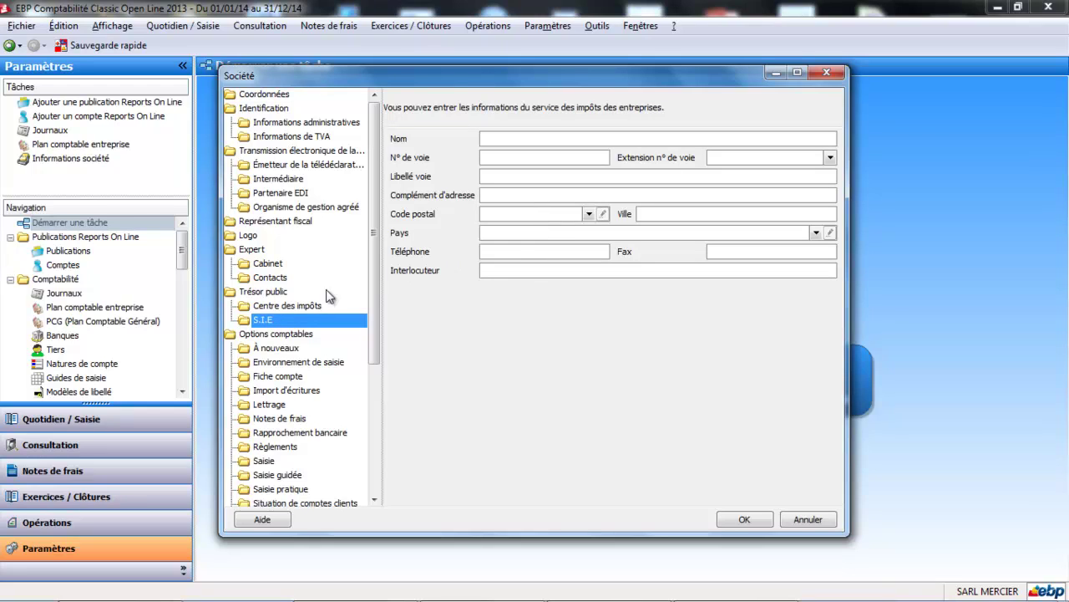
click(282, 348)
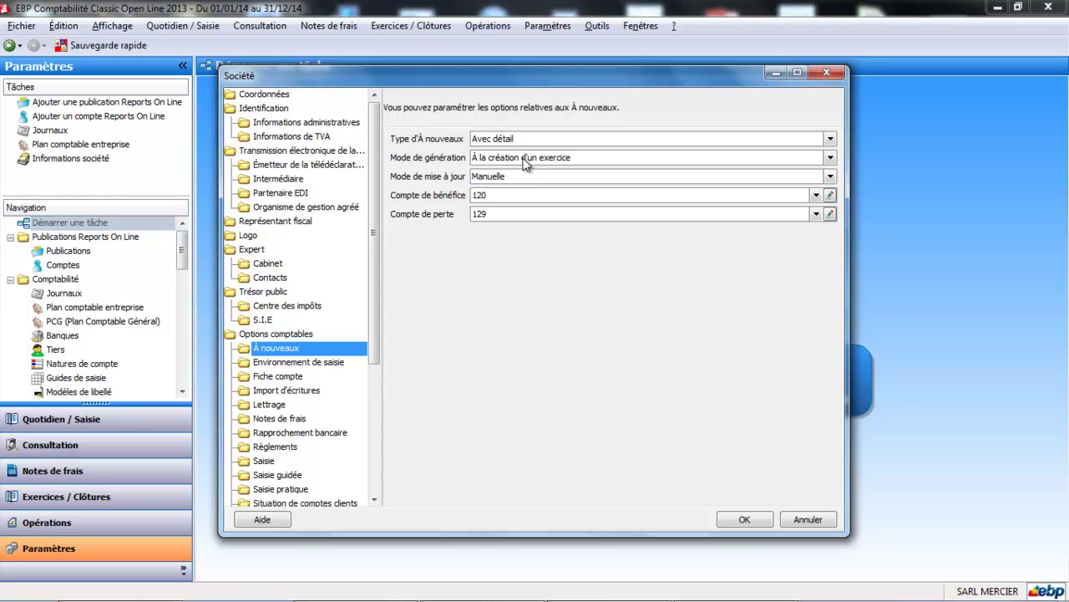
Keep generation at financial-year creation and set updates to 'Automatique au changement d'exercice courant'.
click(831, 158)
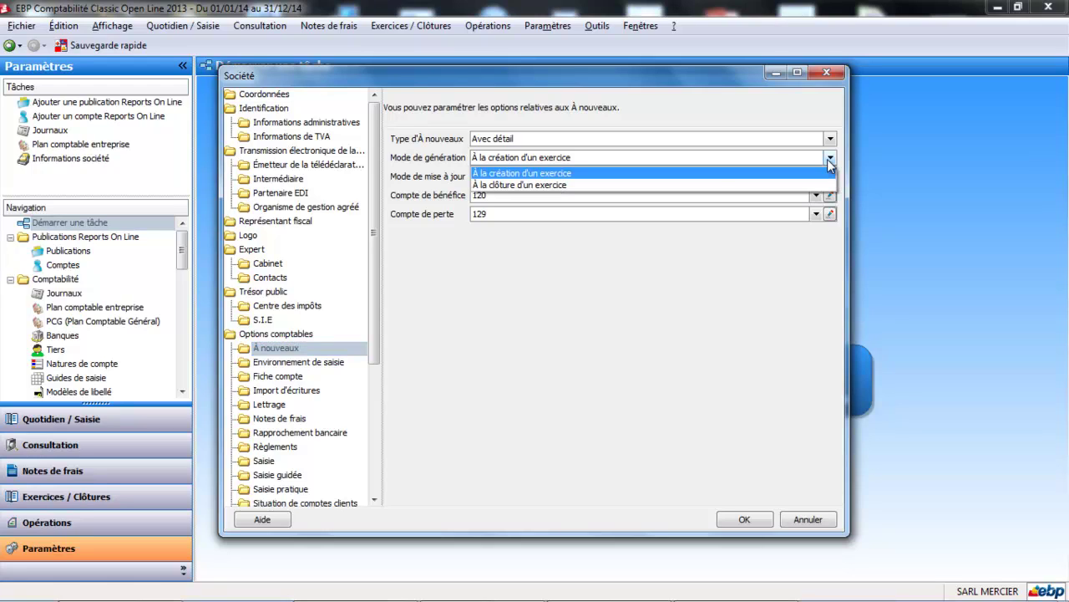
click(651, 175)
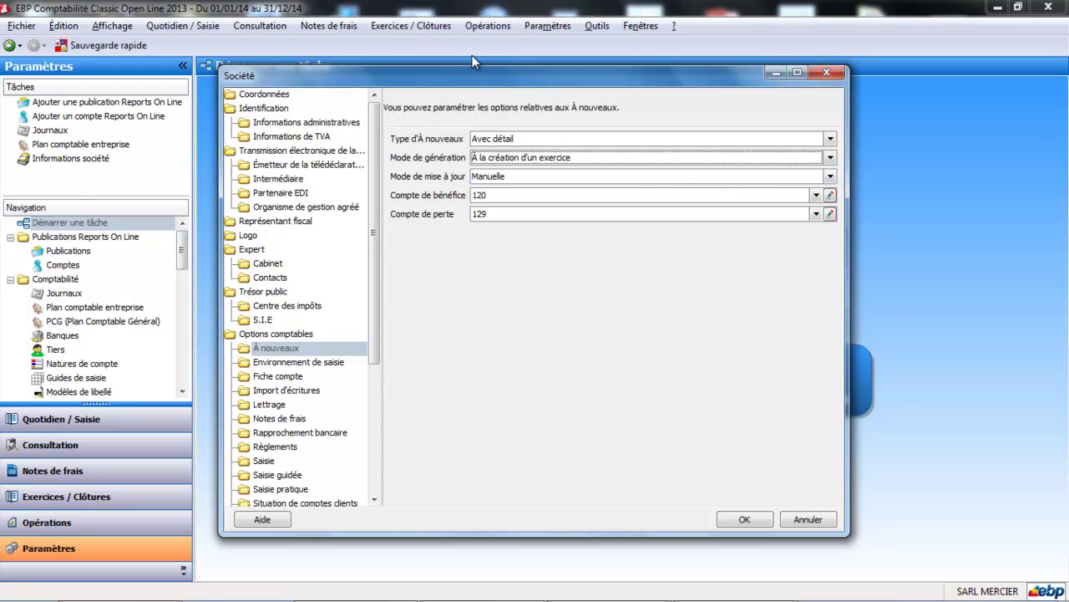
click(830, 177)
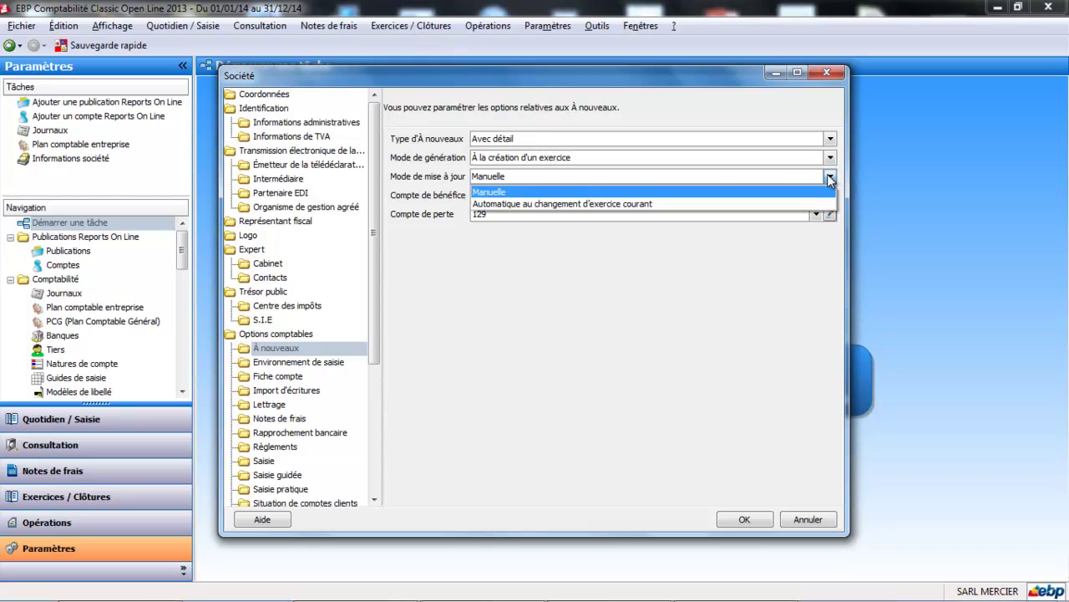
click(652, 205)
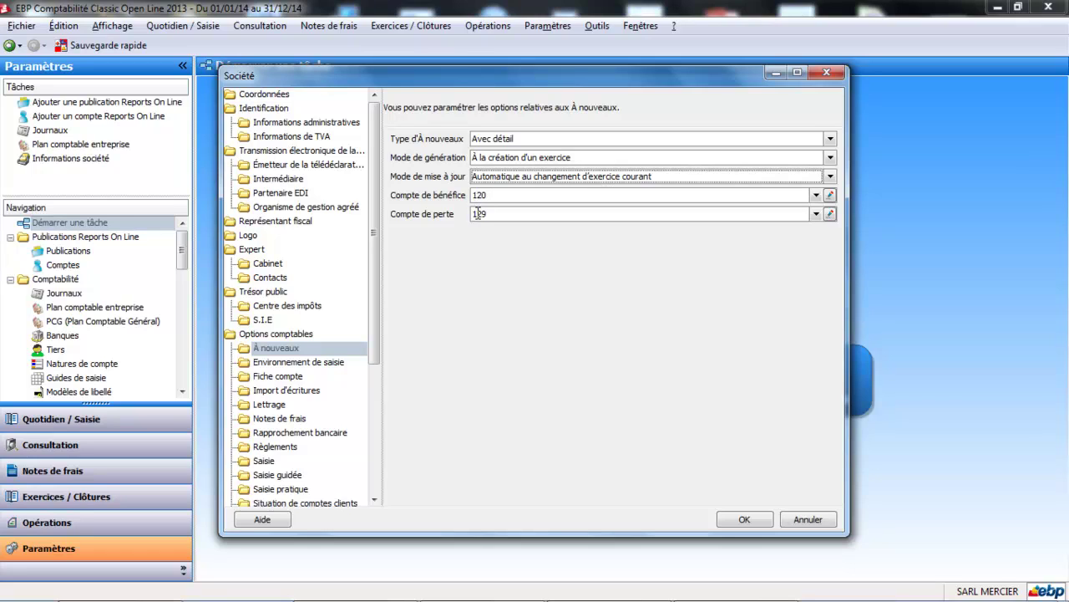
click(317, 362)
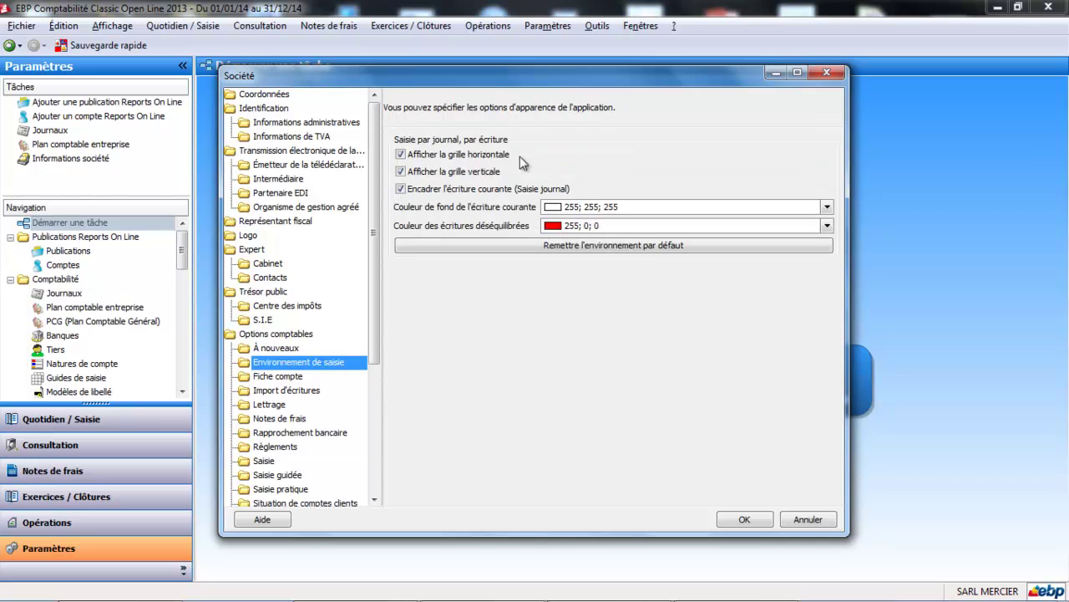
Switch to the Fiche compte defaults under Options comptables.
click(288, 377)
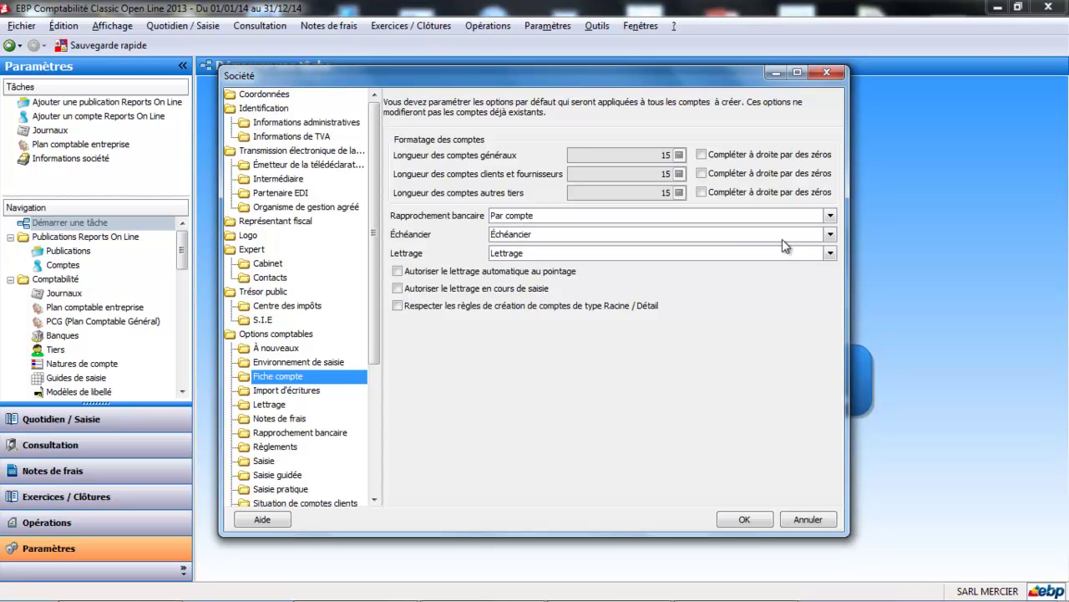
Keep Échéancier and Lettrage defaults, allow lettering during entry, and turn off the Racine/Détail option.
click(831, 234)
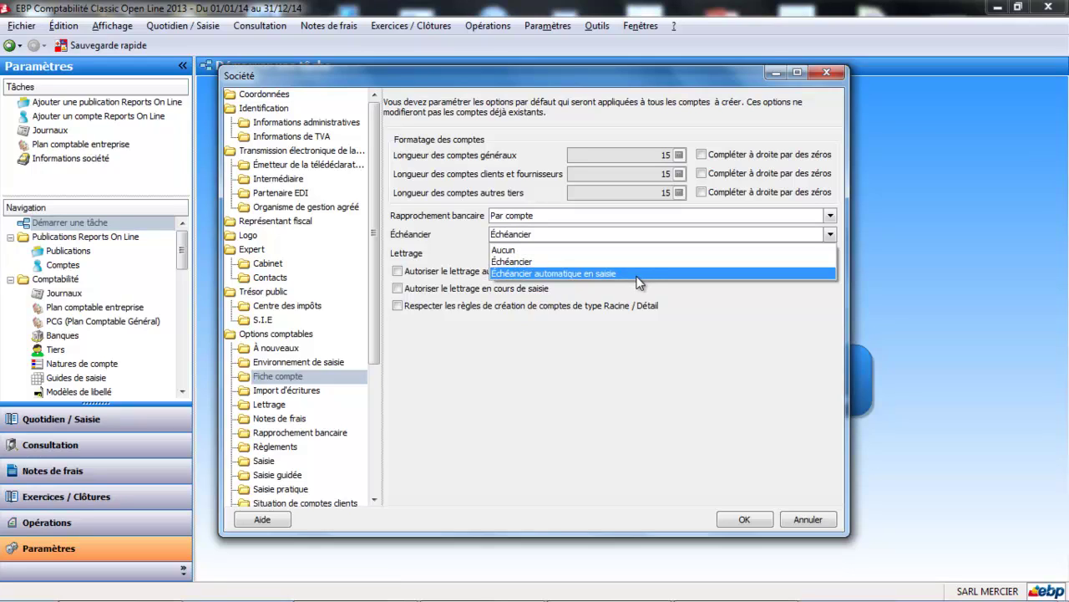
click(565, 266)
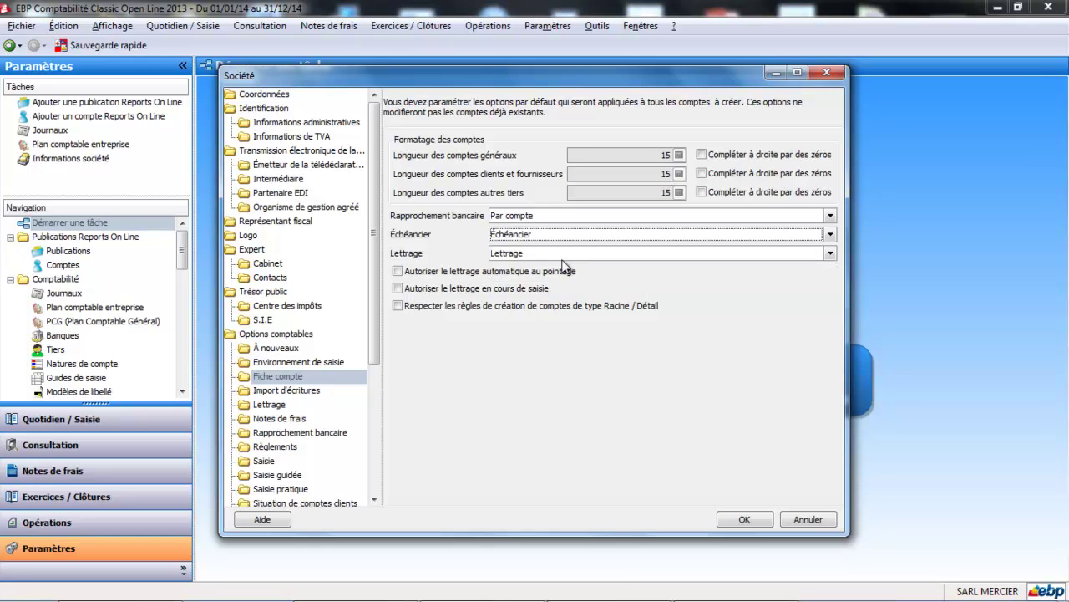
click(831, 253)
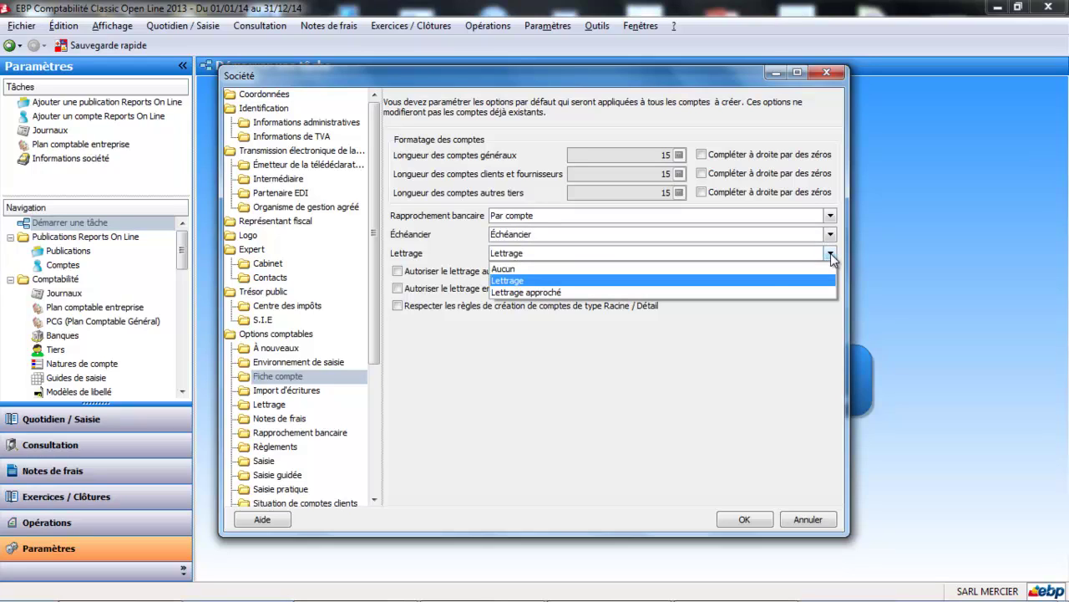
click(747, 282)
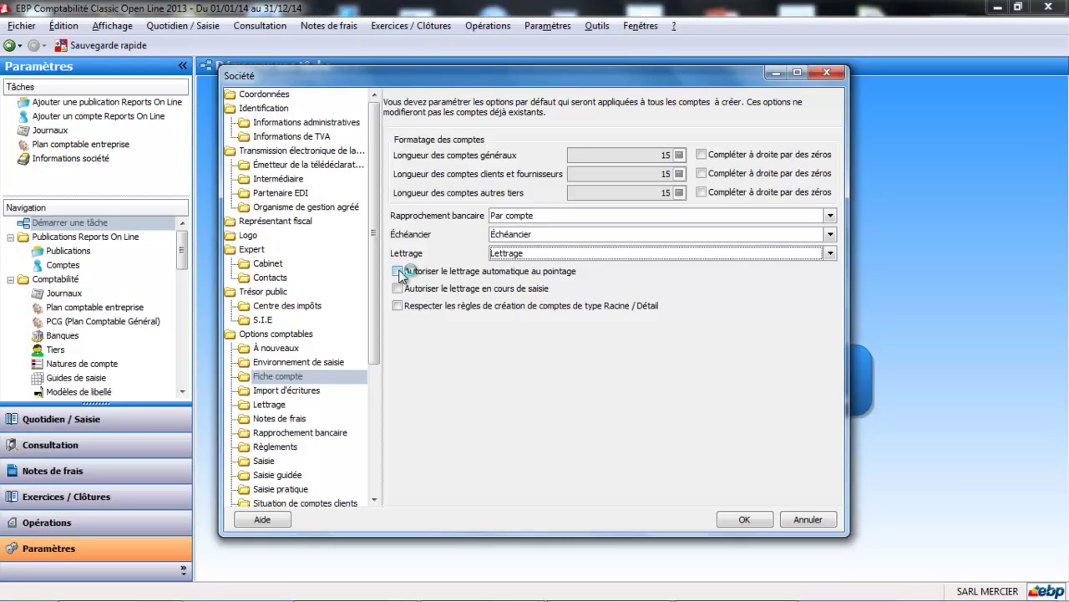
click(397, 289)
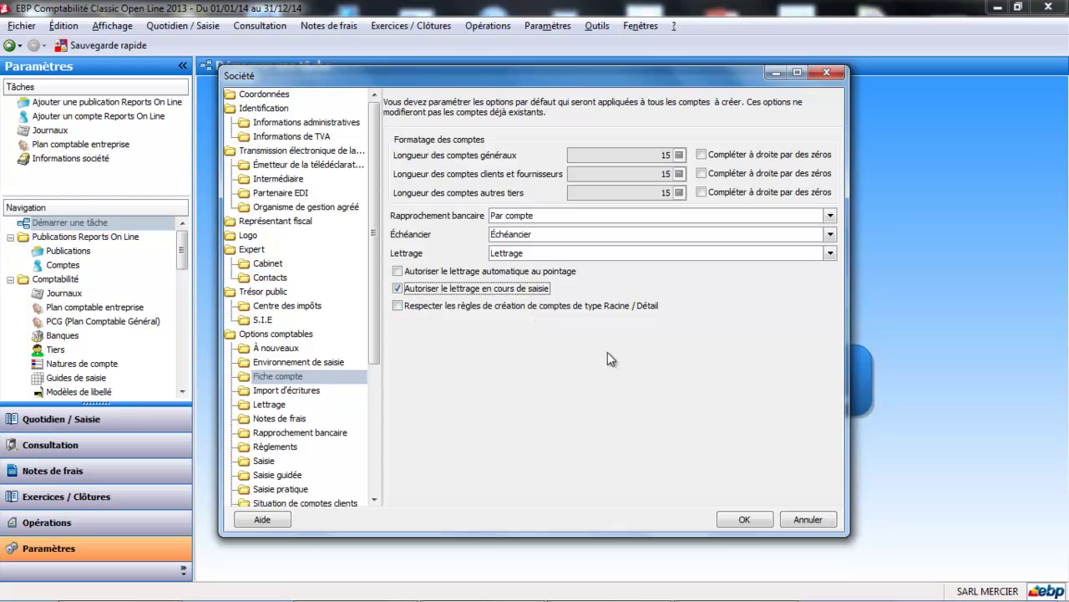
click(399, 306)
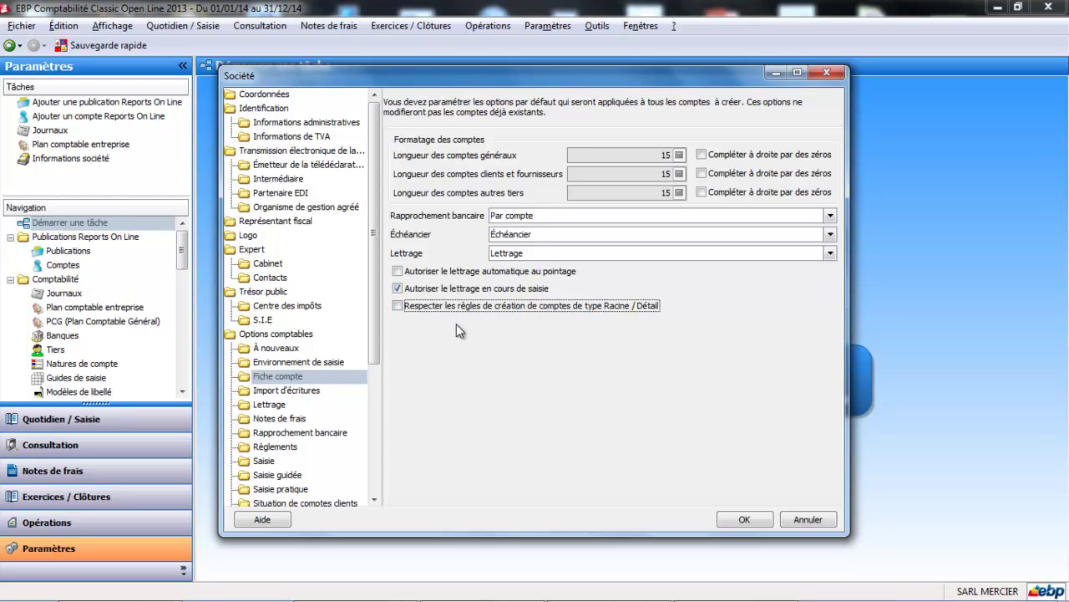
click(295, 390)
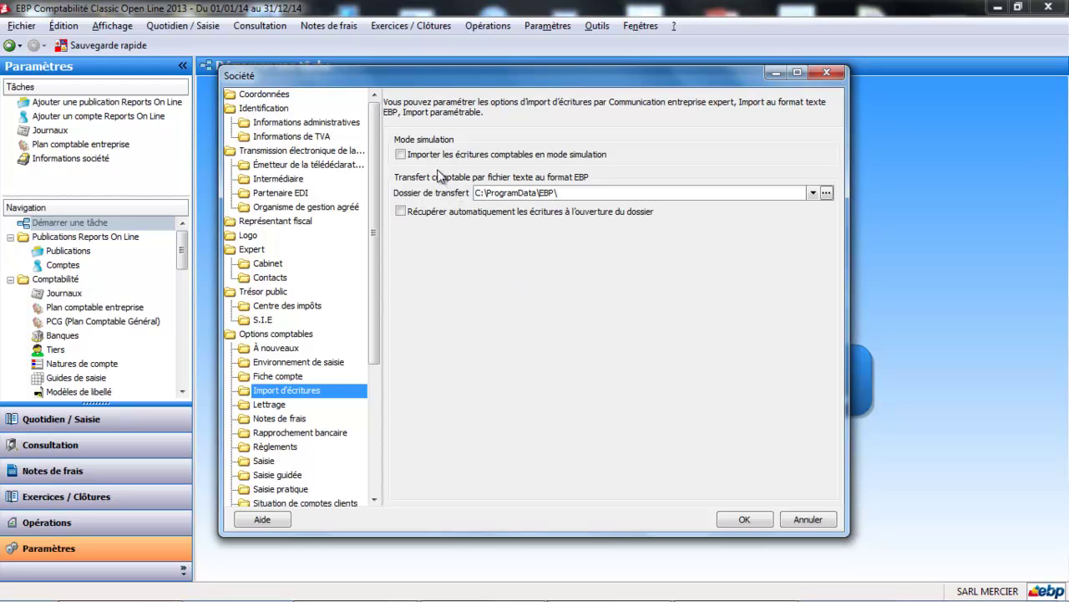
Leave simulation-mode import off and enable automatic retrieval of entries when the file opens.
click(403, 156)
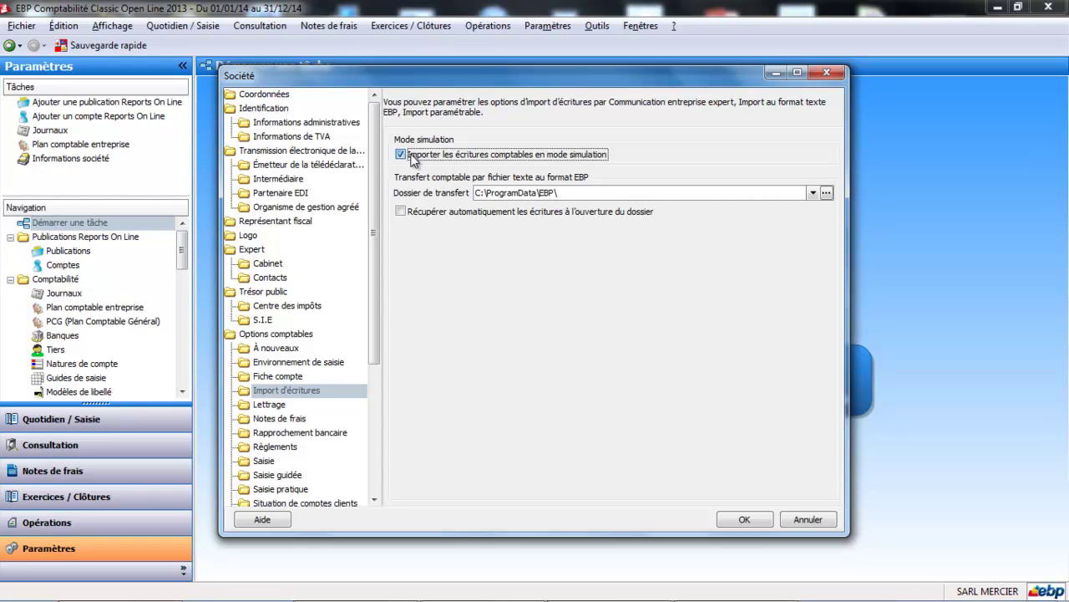
click(412, 157)
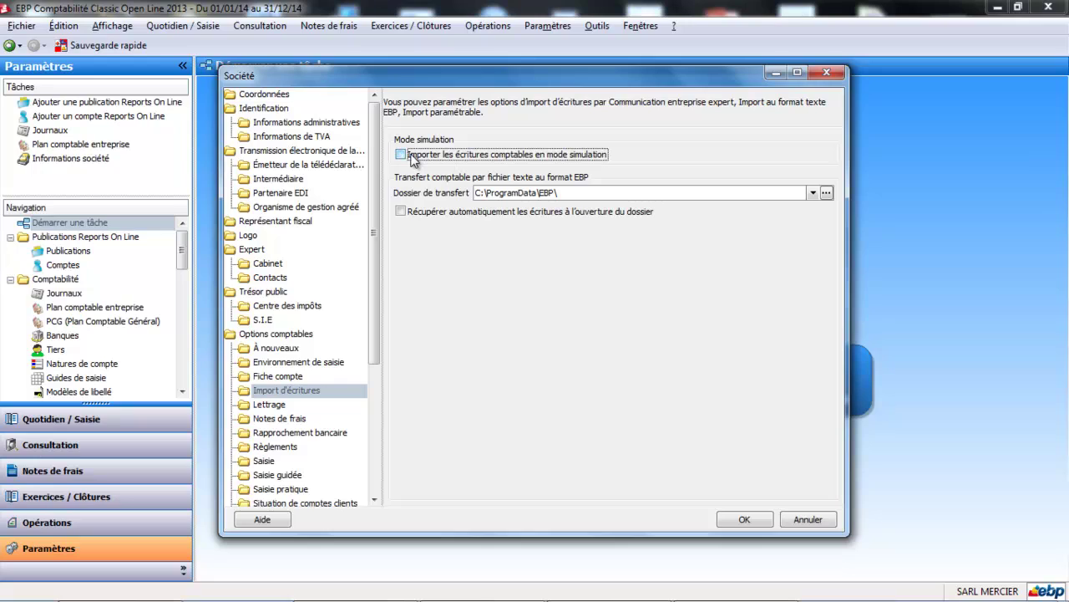
click(403, 212)
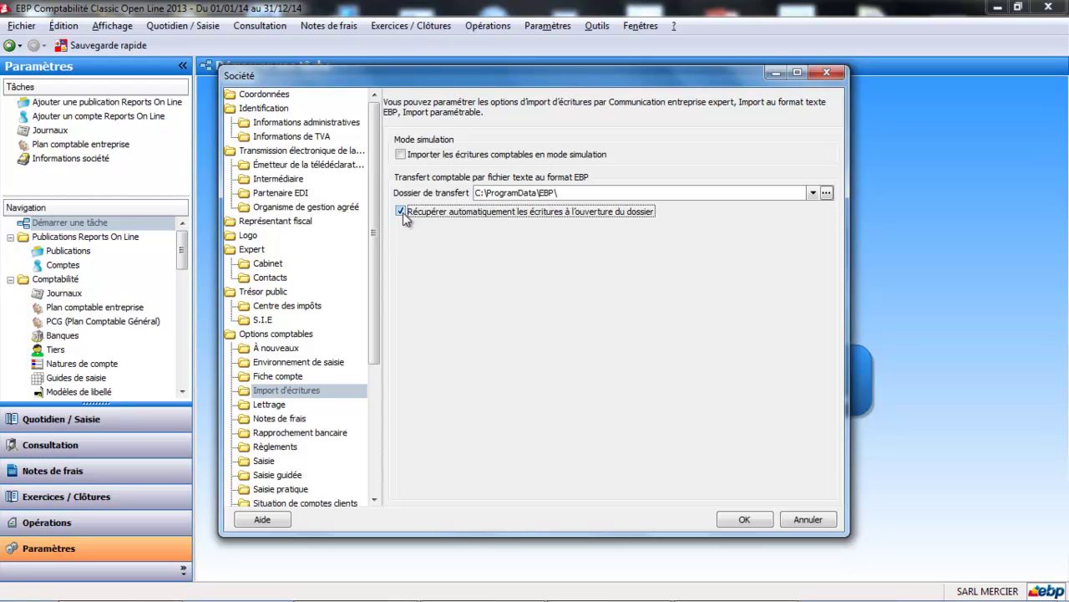
click(278, 406)
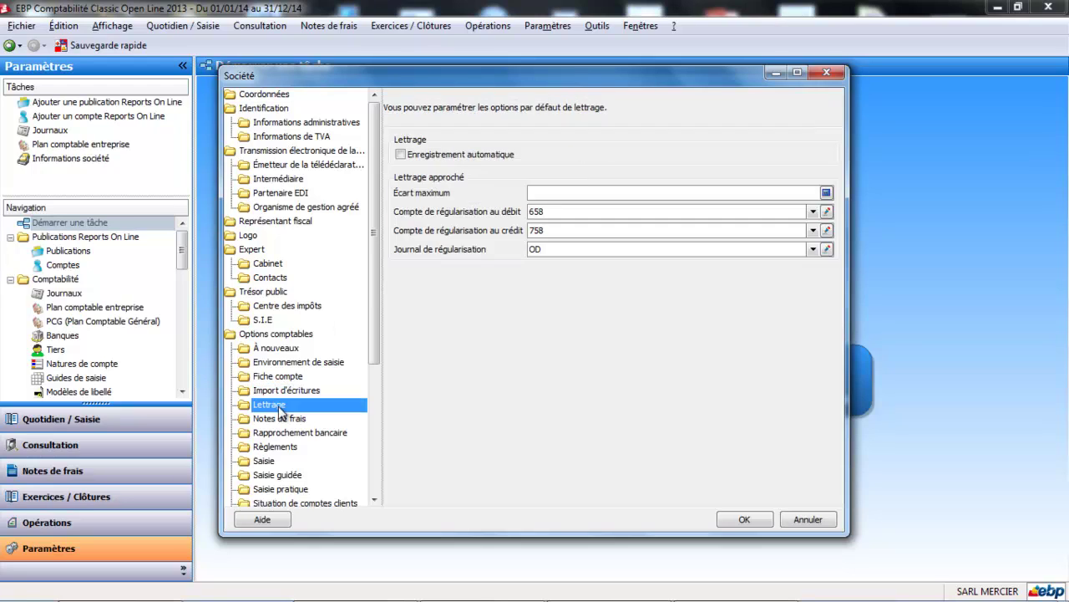
Enable automatic lettering saving with a maximum gap of 1,00.
click(402, 155)
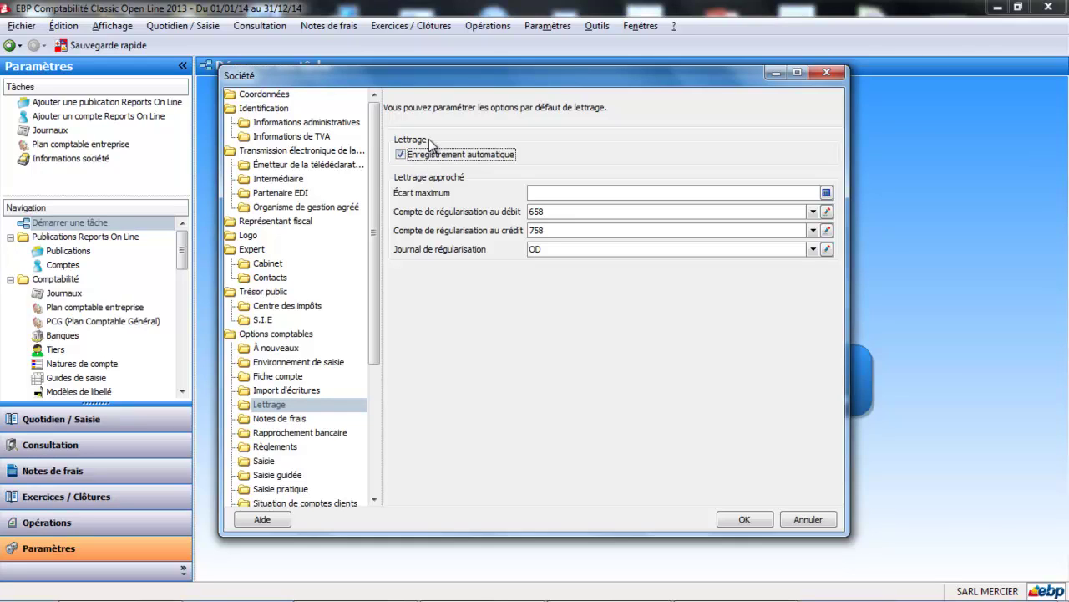
click(542, 194)
key(Tab)
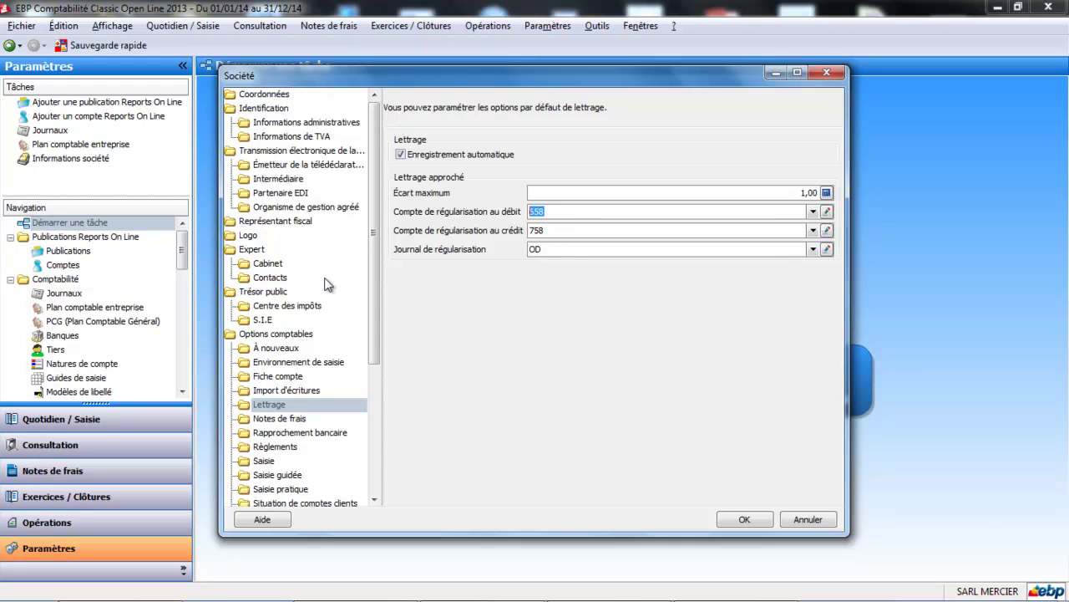
click(271, 422)
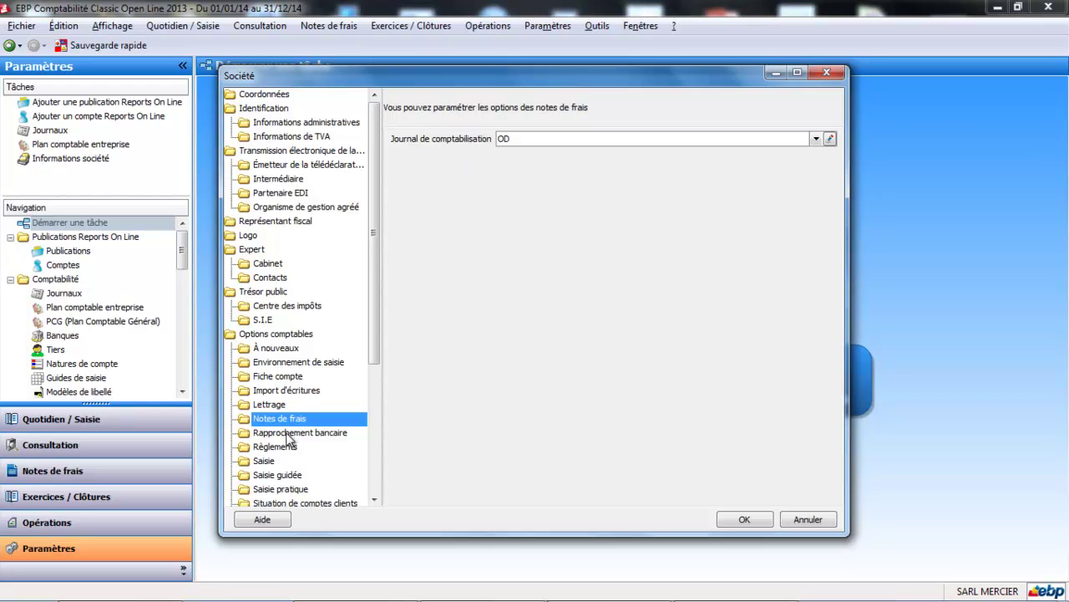
Make bank reconciliations ignore opening-balance lines.
click(287, 433)
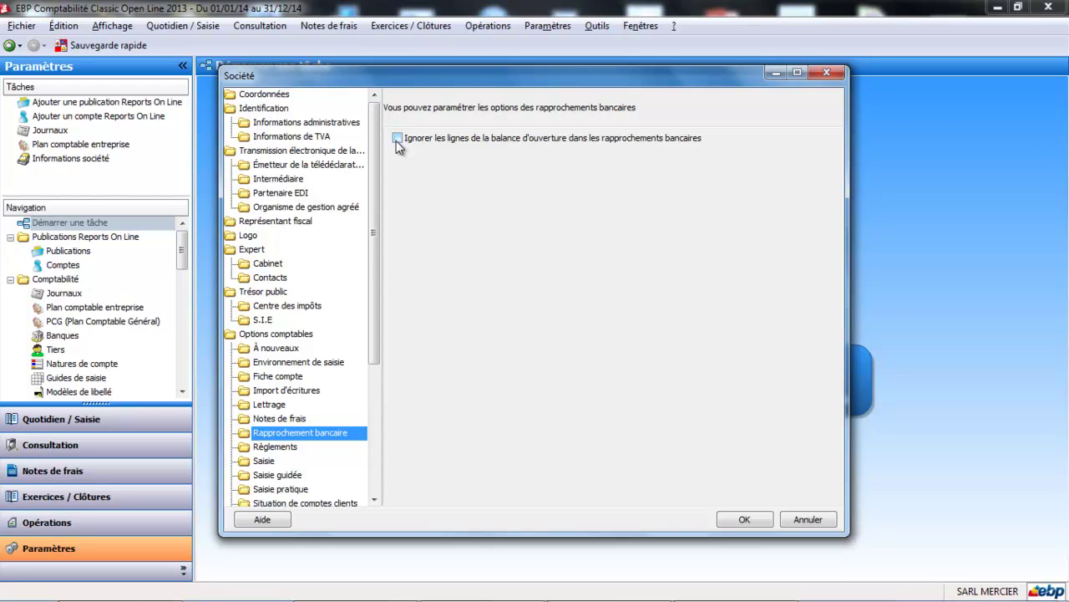
click(397, 139)
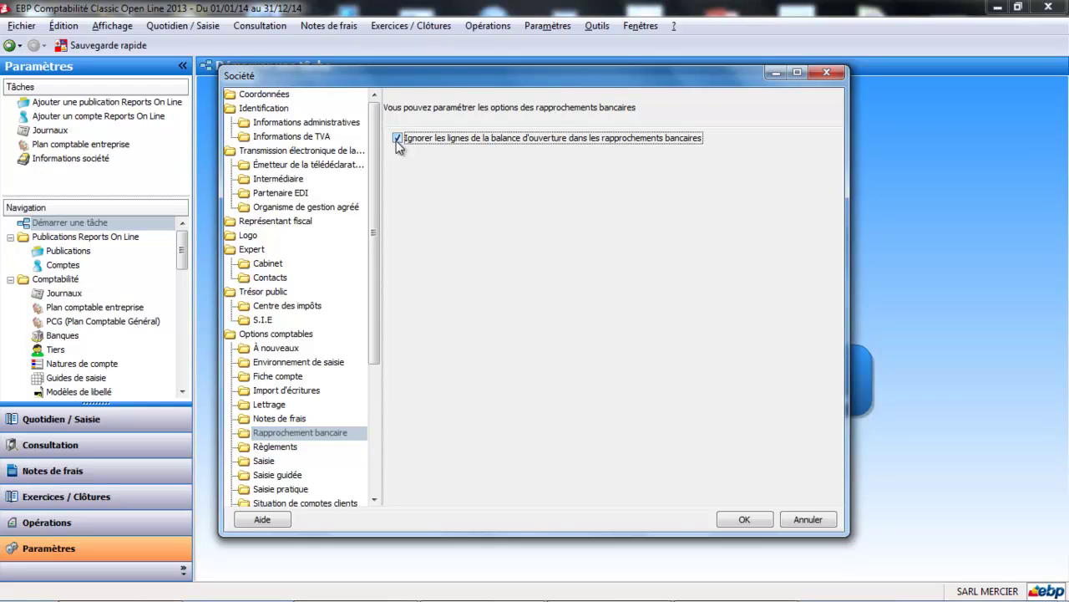
click(276, 447)
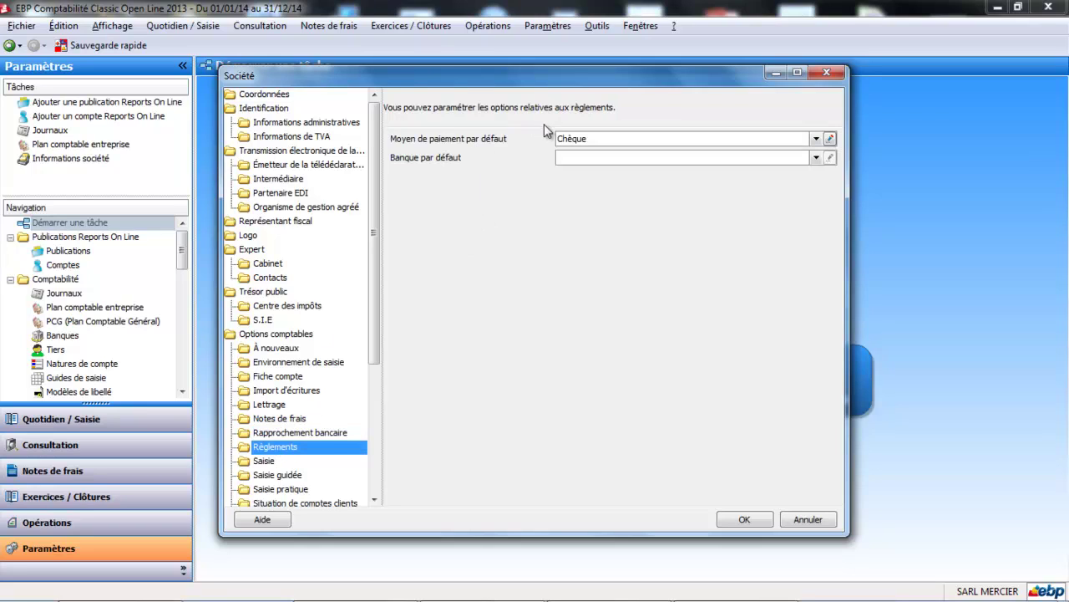
Start a new default bank with code BP and name 'banque populaire'.
click(816, 158)
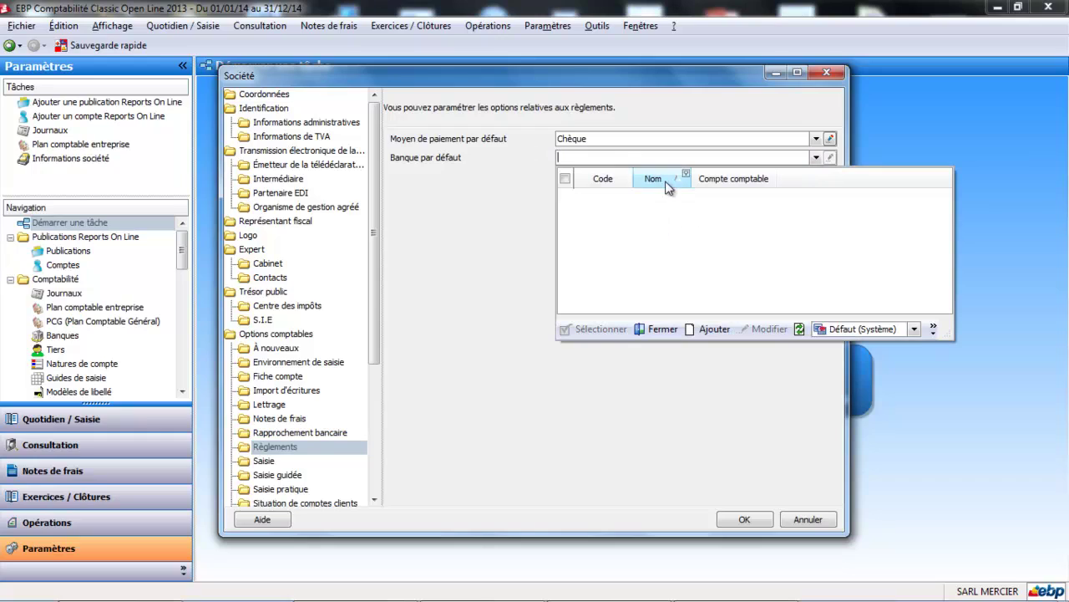
click(715, 328)
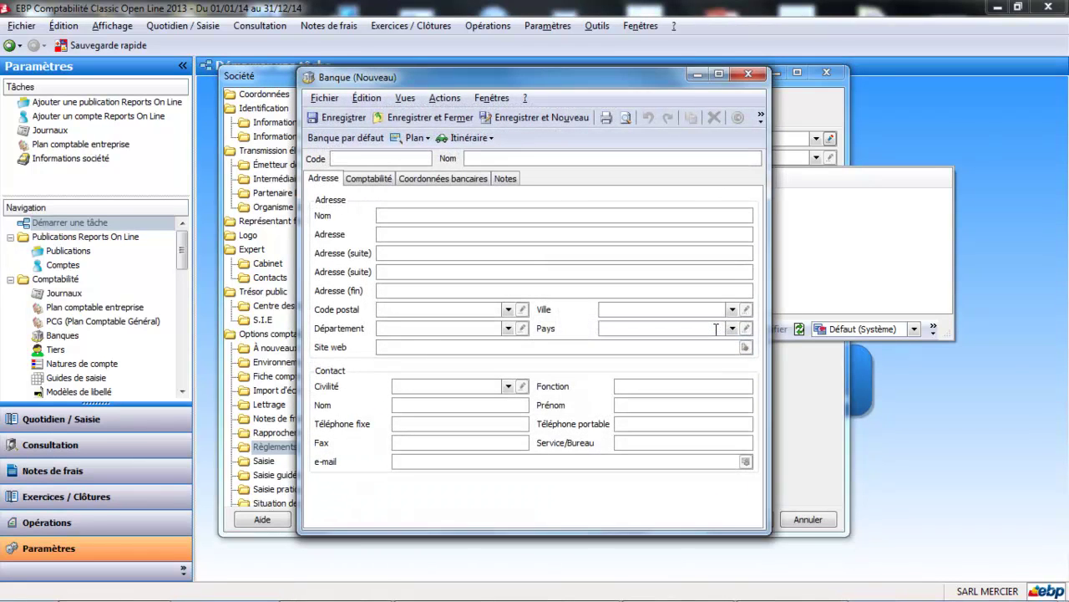
text(BP)
key(Tab)
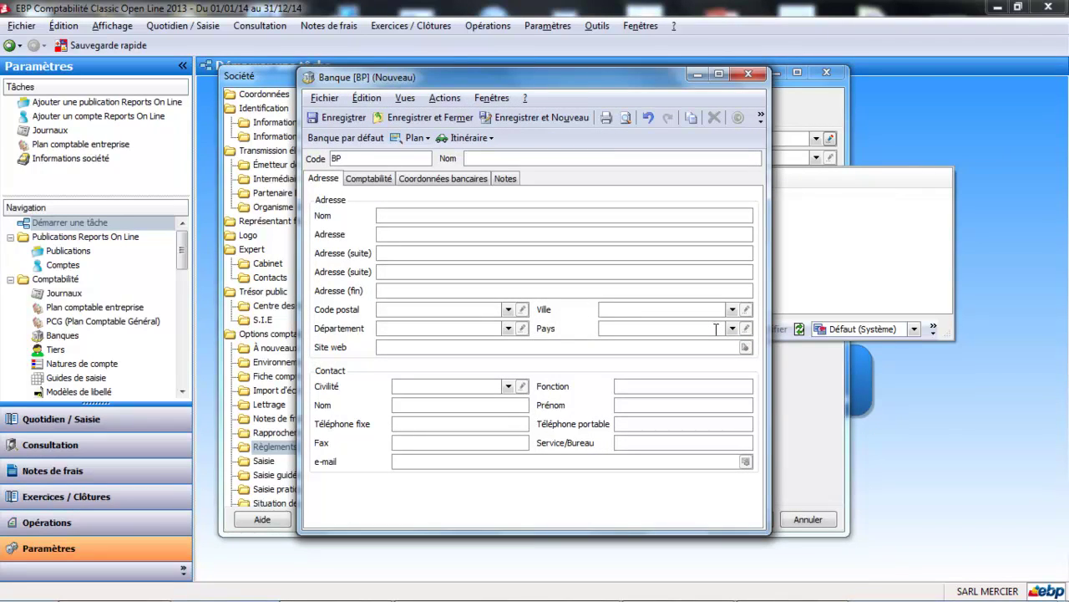
text(banque populaire)
key(Tab)
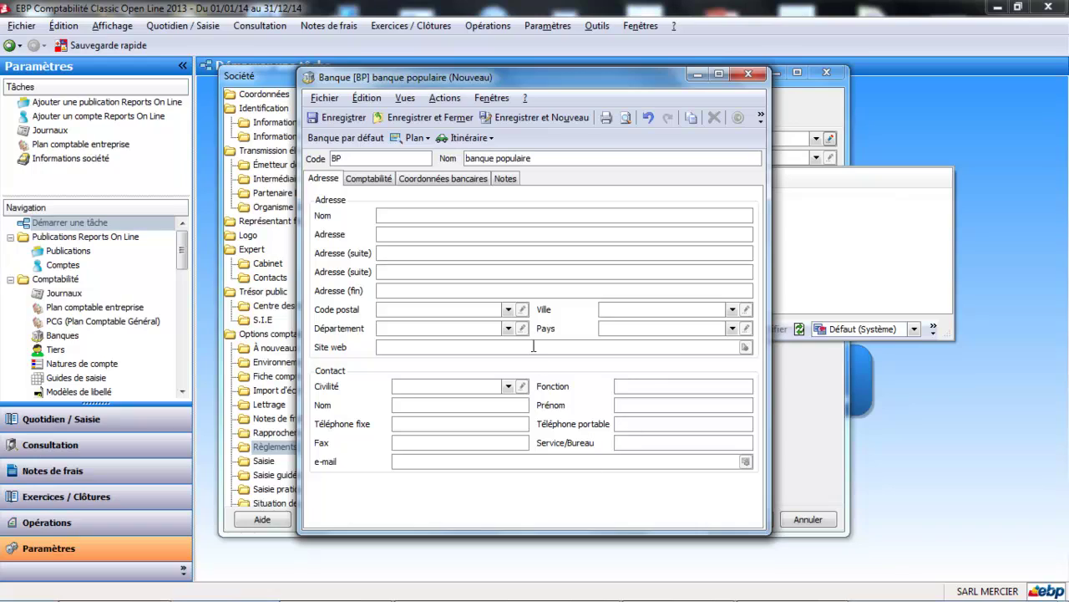
Assign journal BP in the bank's accounting details and save the bank record.
click(371, 180)
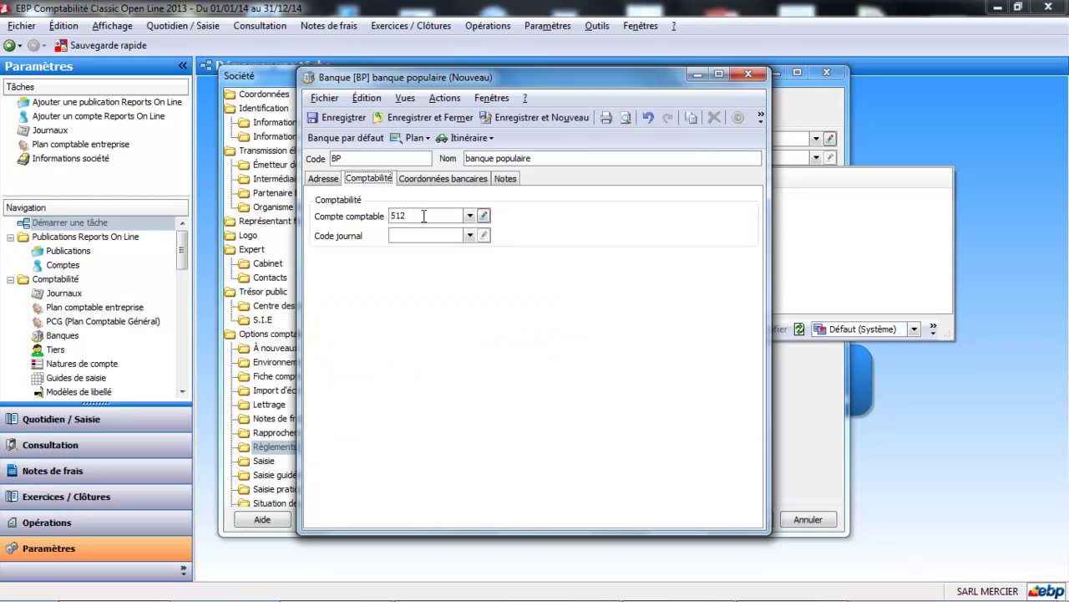
click(470, 236)
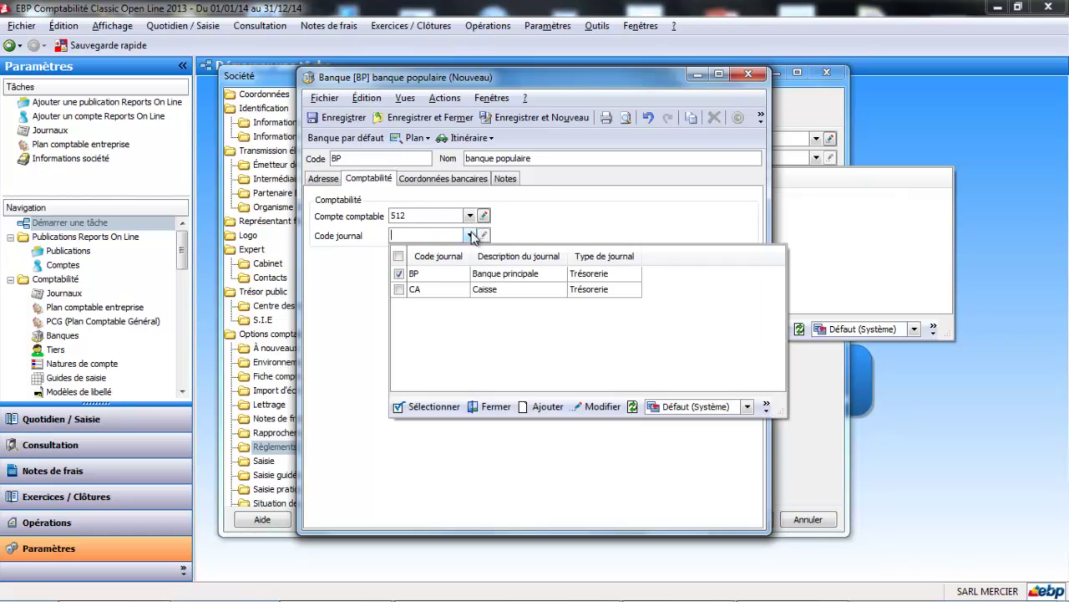
click(428, 273)
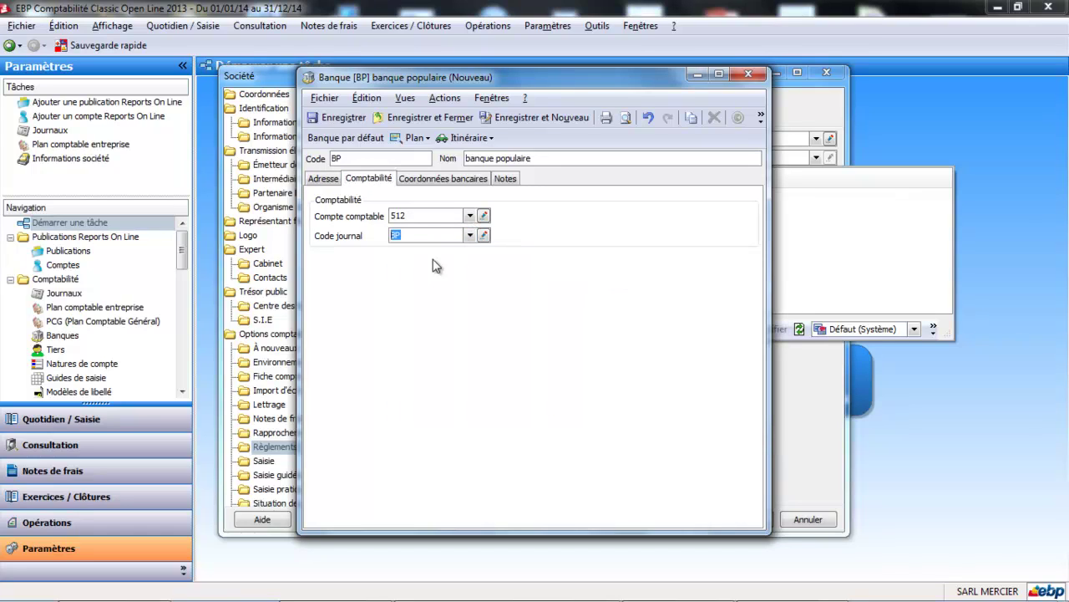
click(435, 178)
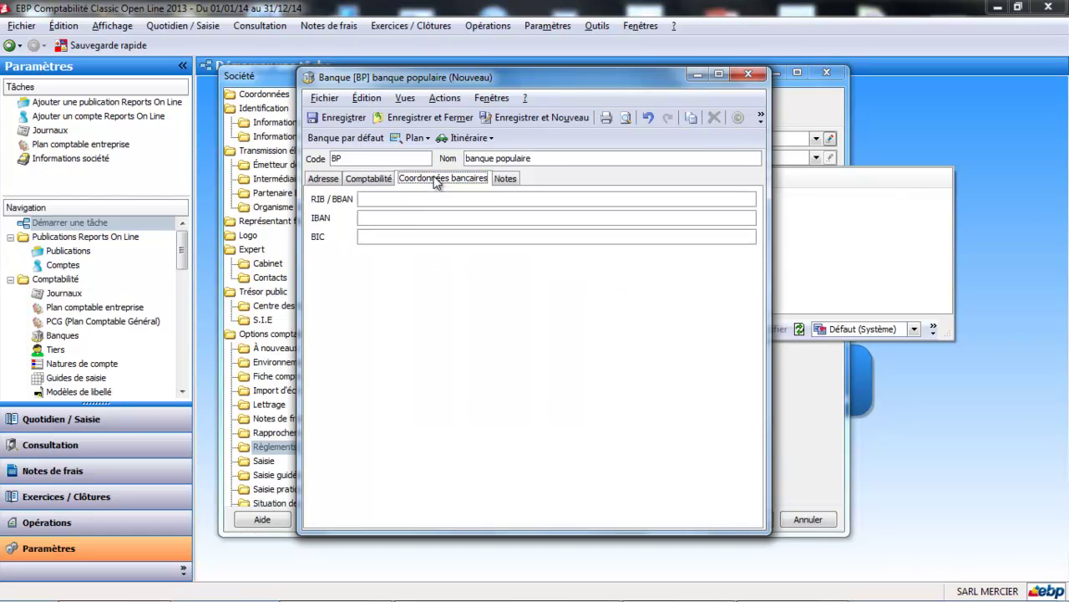
click(435, 119)
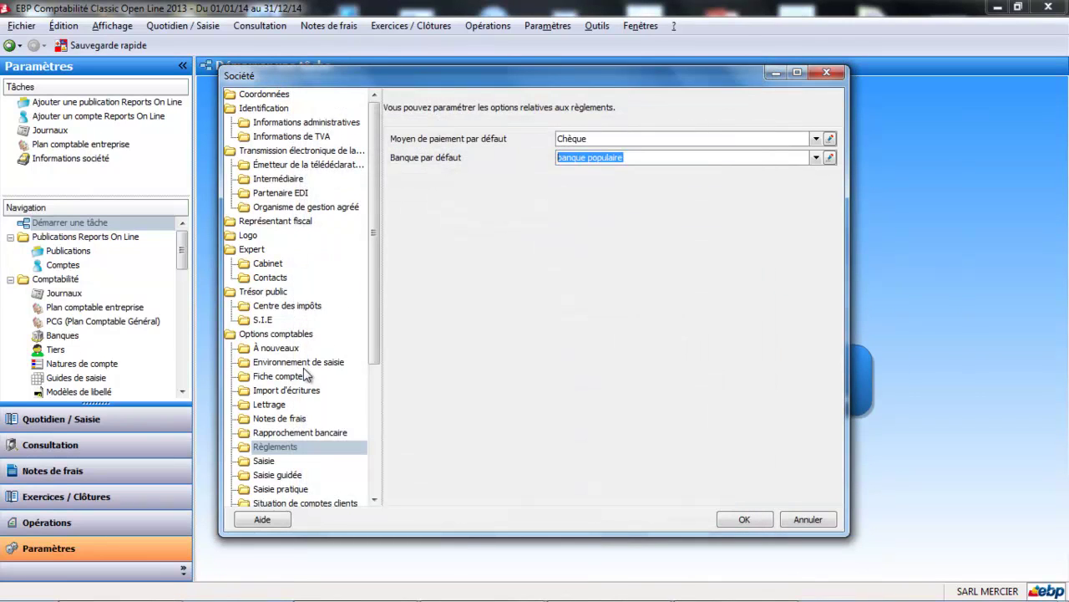
Turn on alerts for amounts and accounts in the Saisie entry options.
click(267, 463)
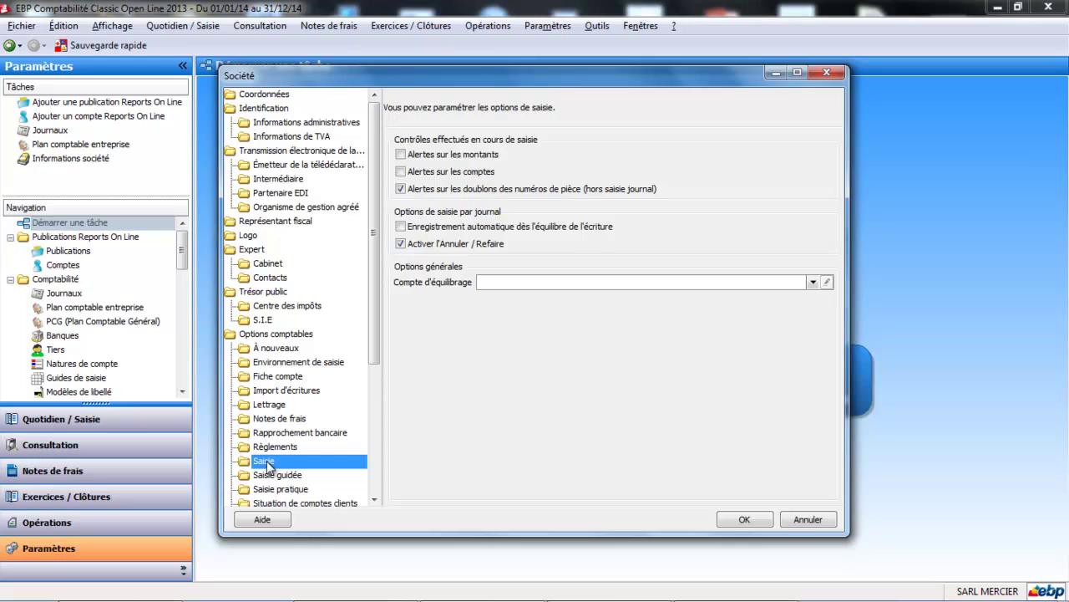
click(402, 155)
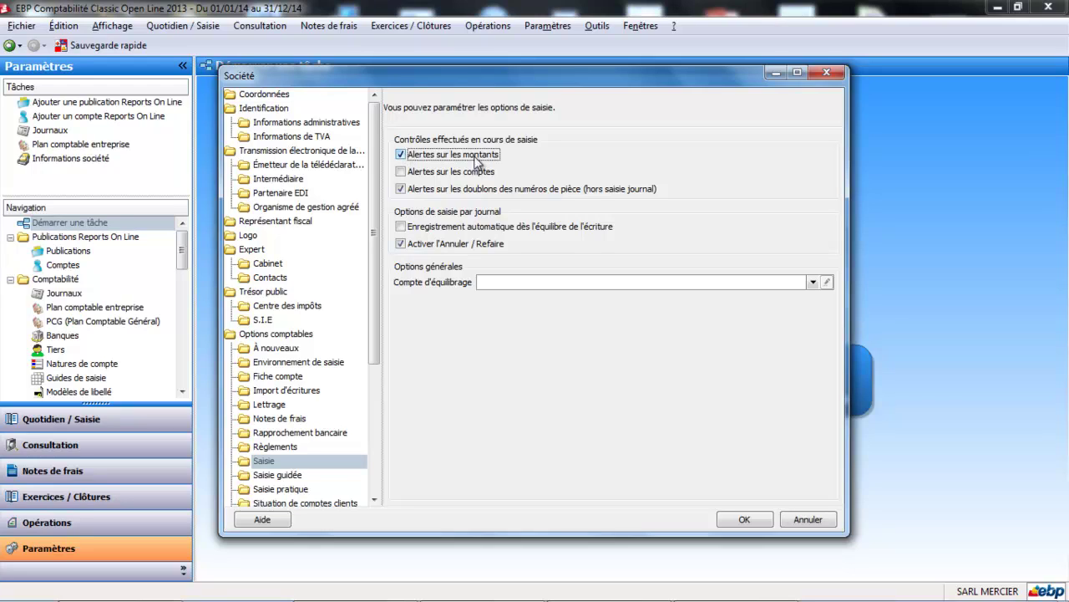
click(447, 174)
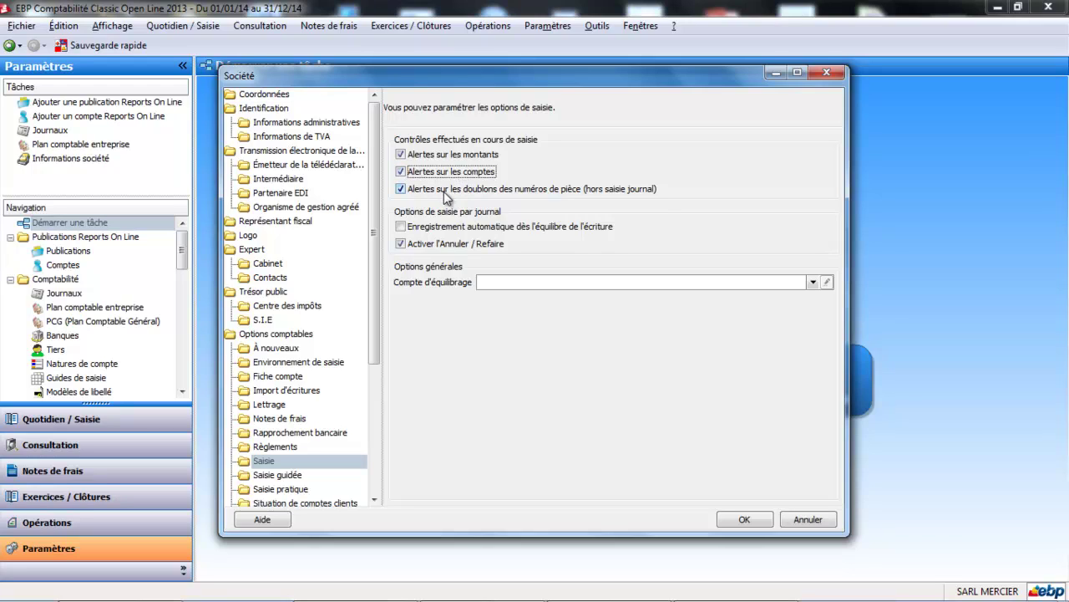
Enable undo and redo for journal entry, leaving automatic recording on balance off.
click(400, 243)
click(400, 229)
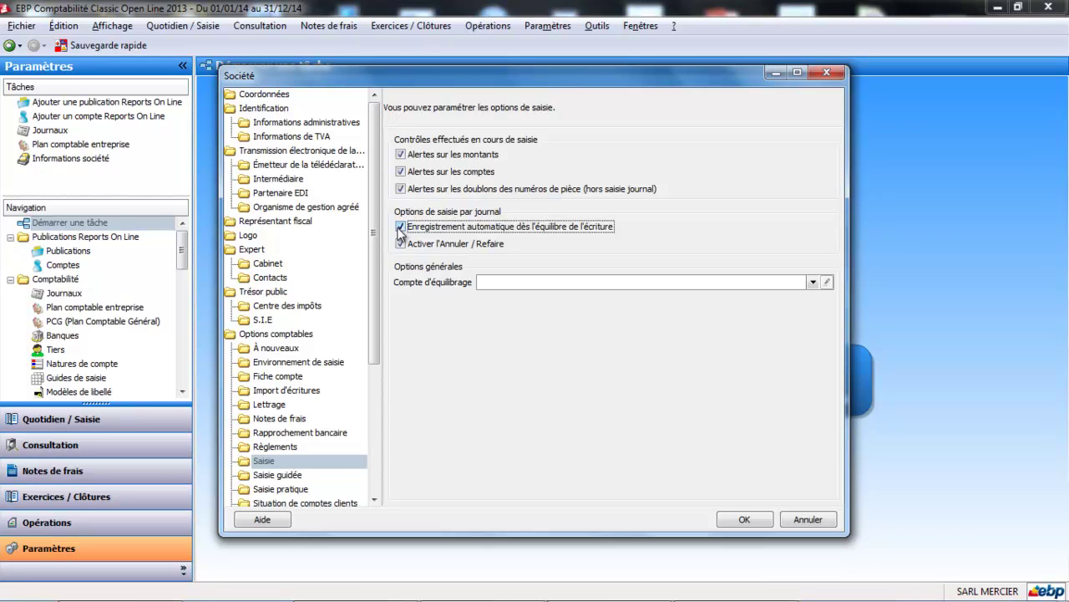
click(400, 228)
Choose account 471 as the Saisie balancing account, then go to Saisie guidée.
click(813, 284)
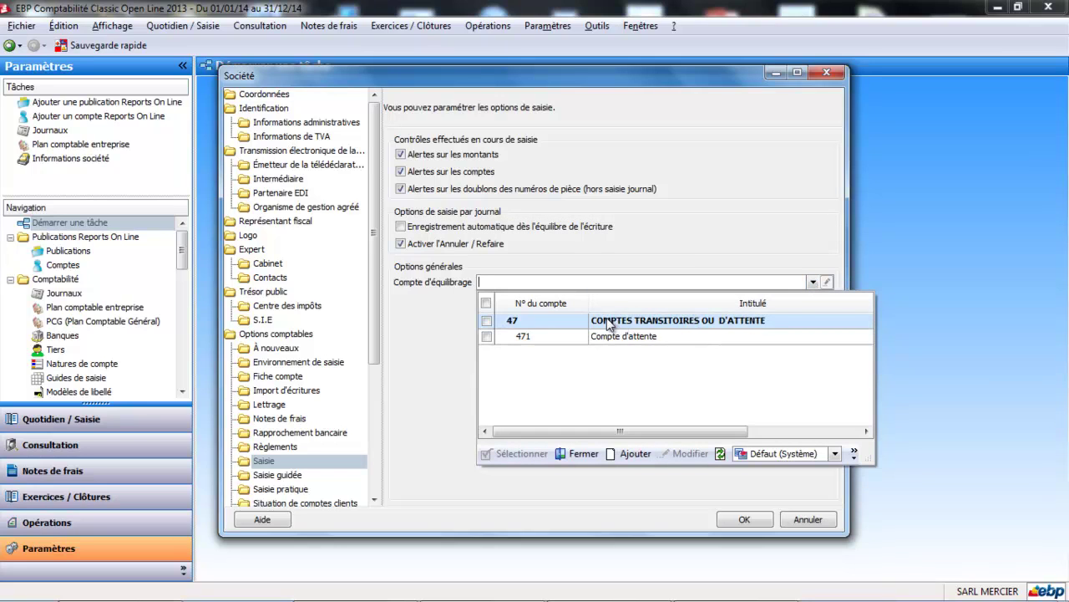
click(572, 339)
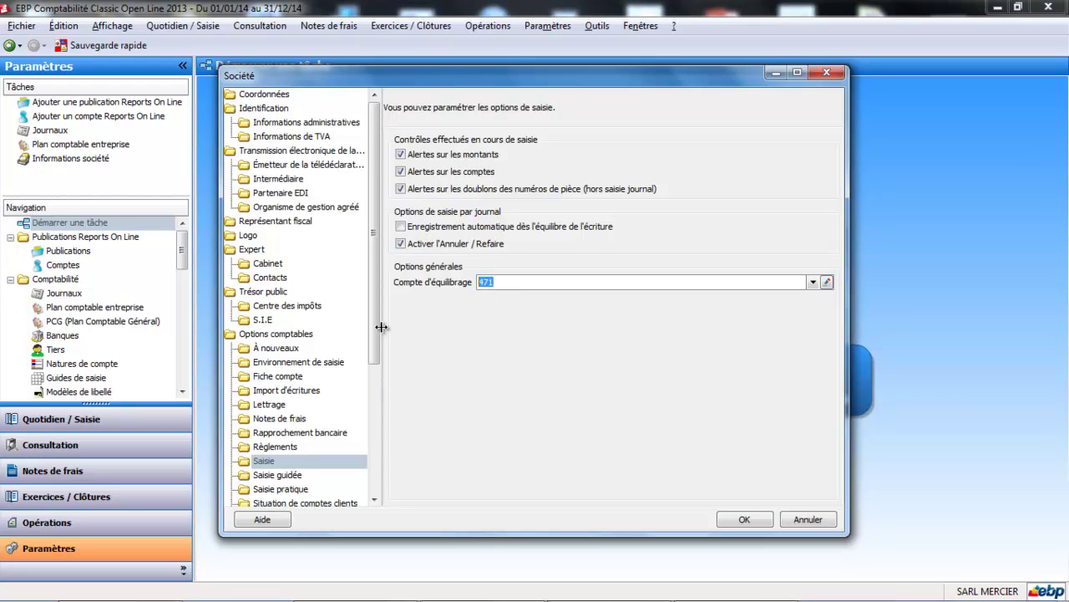
click(291, 476)
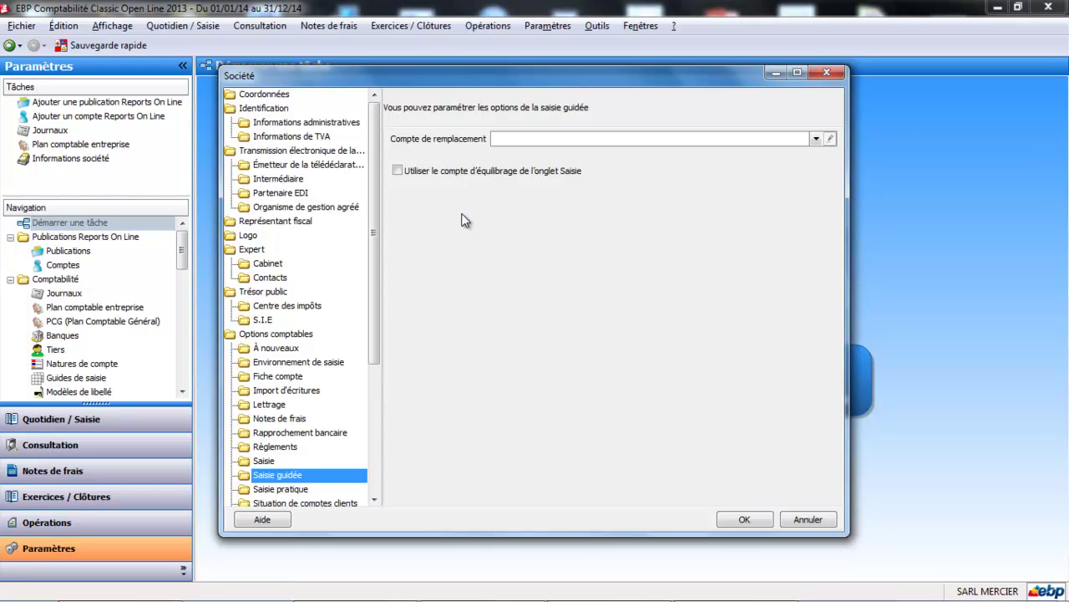
Set Compte d'attente 471 as the guided-entry replacement account and reuse the Saisie balancing account.
click(815, 139)
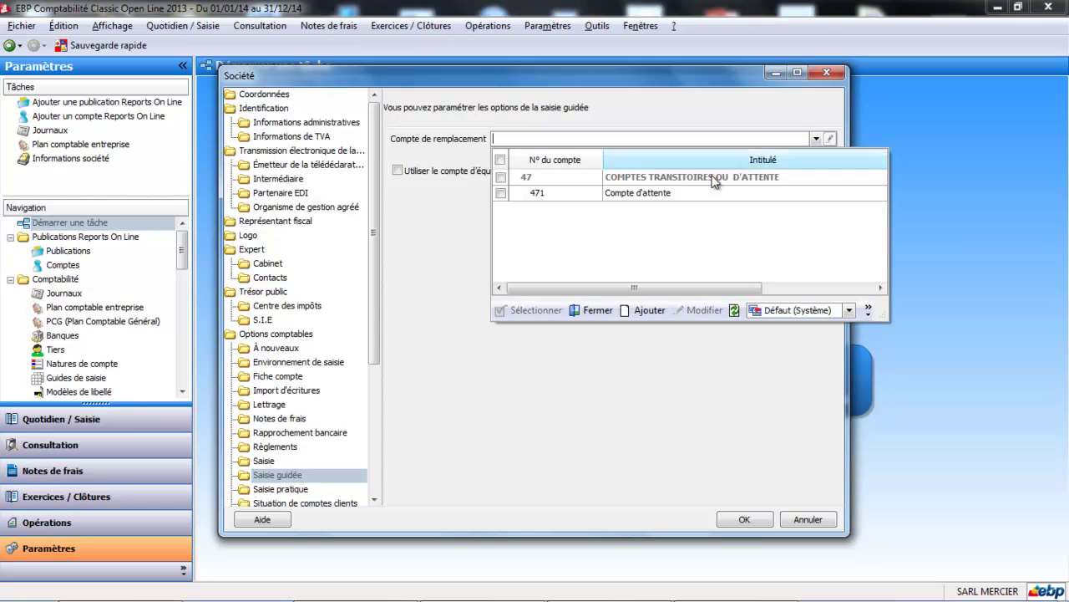
click(669, 197)
double_click(668, 197)
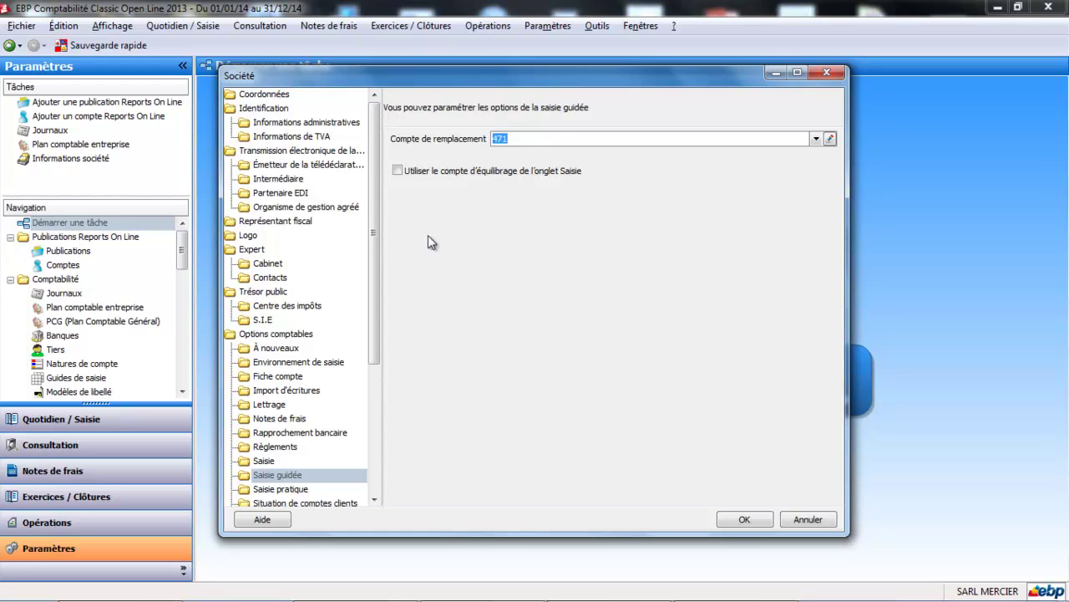
click(397, 172)
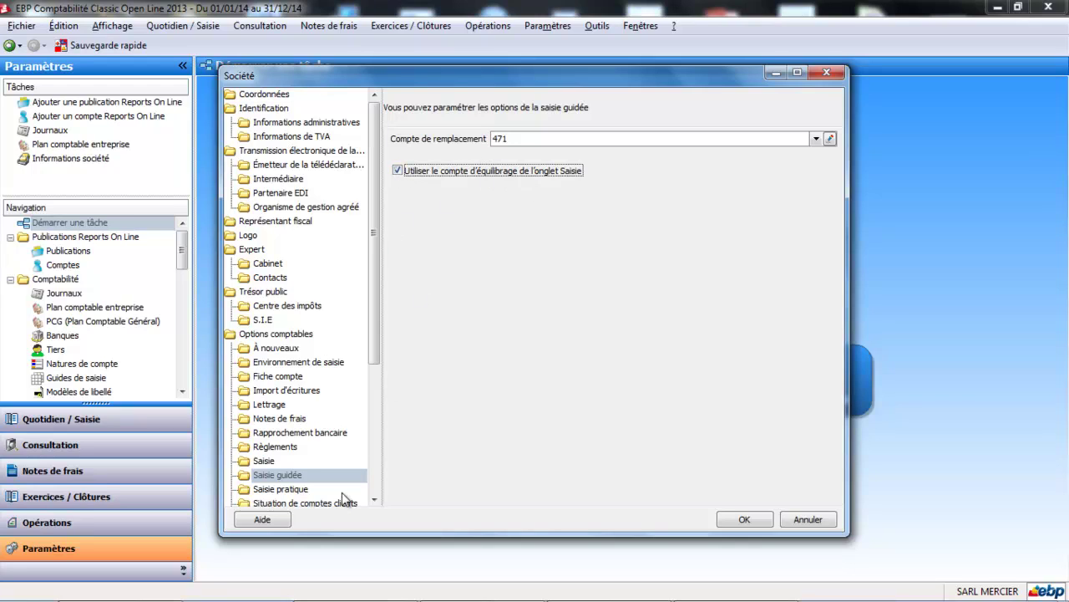
click(306, 490)
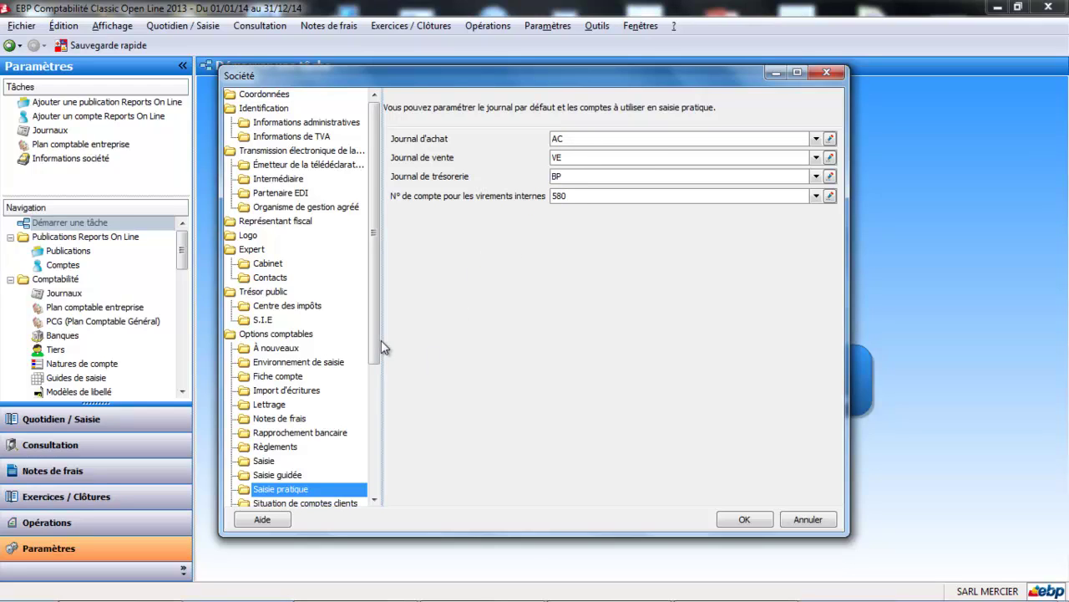
Look over the customer and supplier account-statement footer messages, then show Transfert comptable.
drag(376, 338, 372, 428)
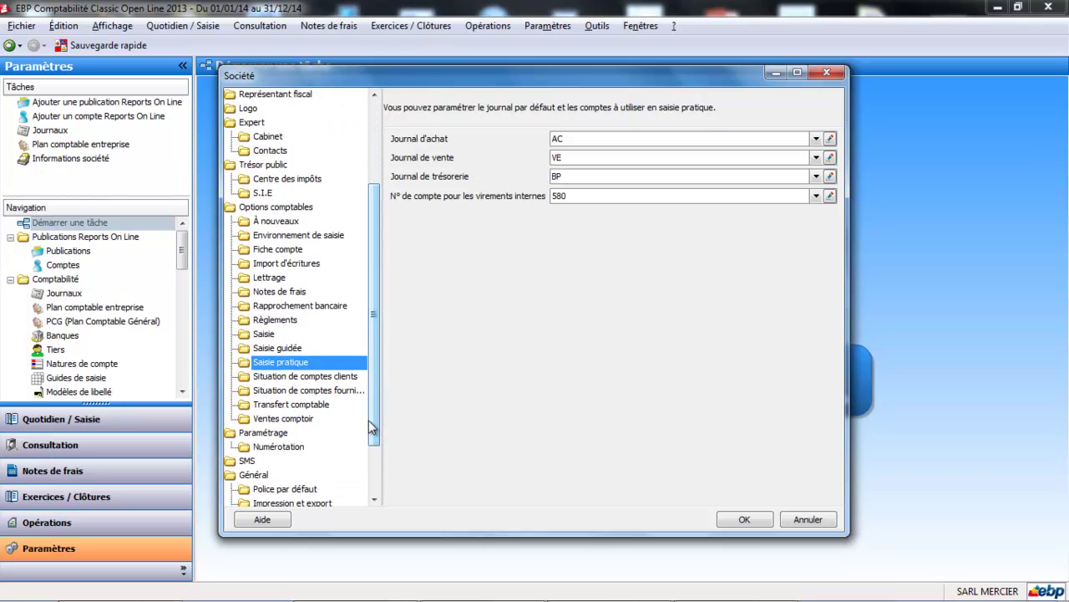
click(345, 378)
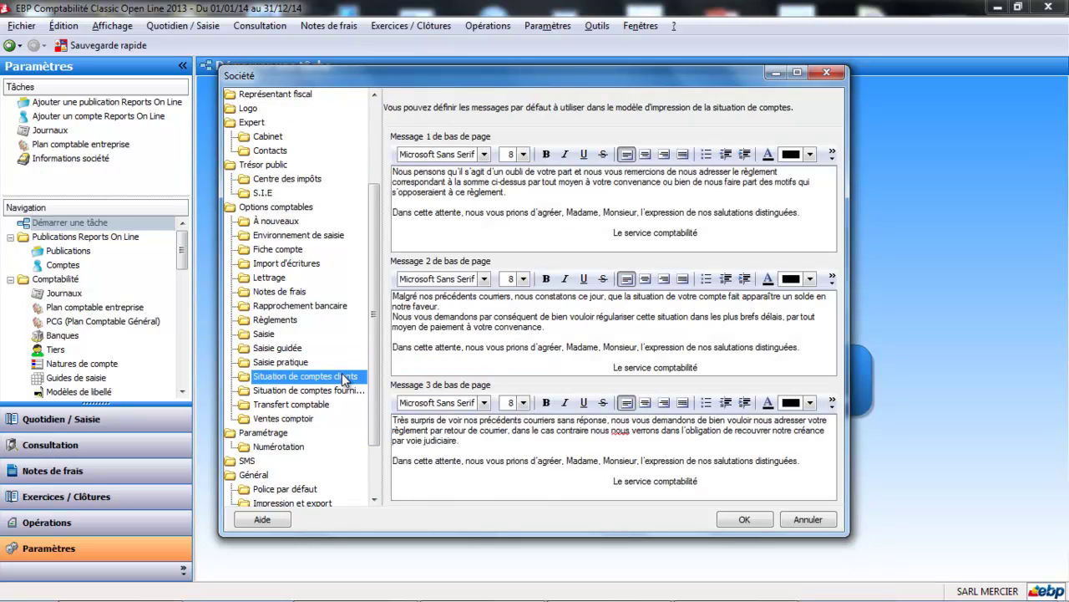
click(506, 200)
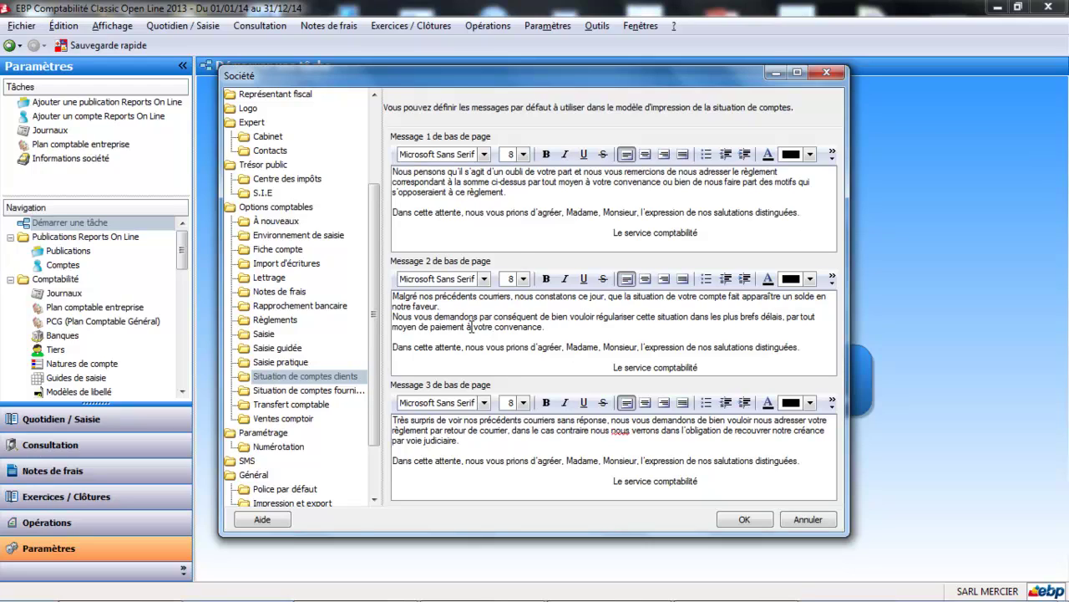
click(349, 391)
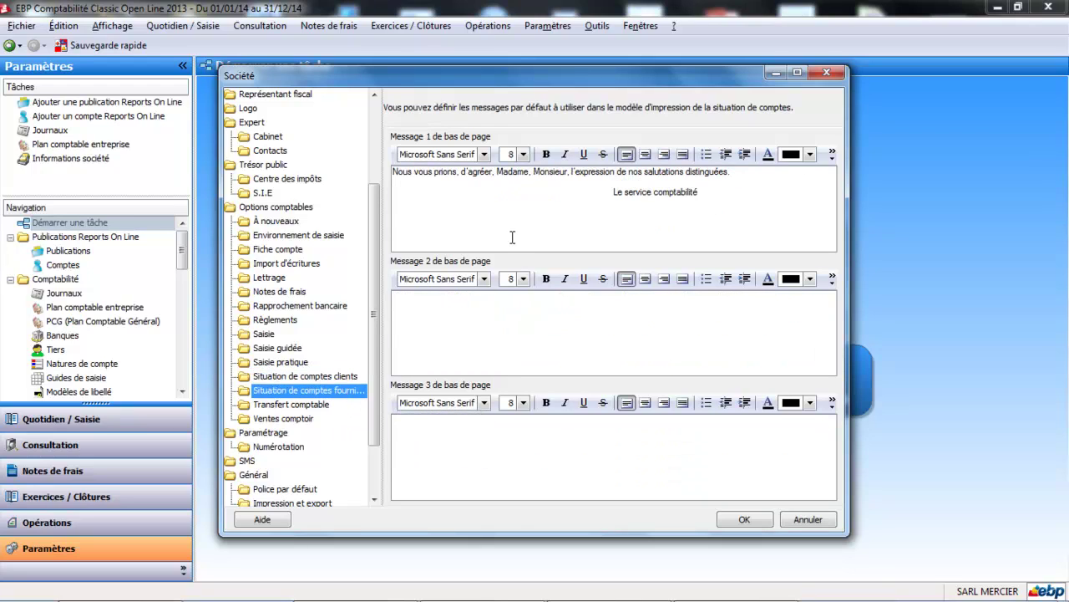
click(456, 330)
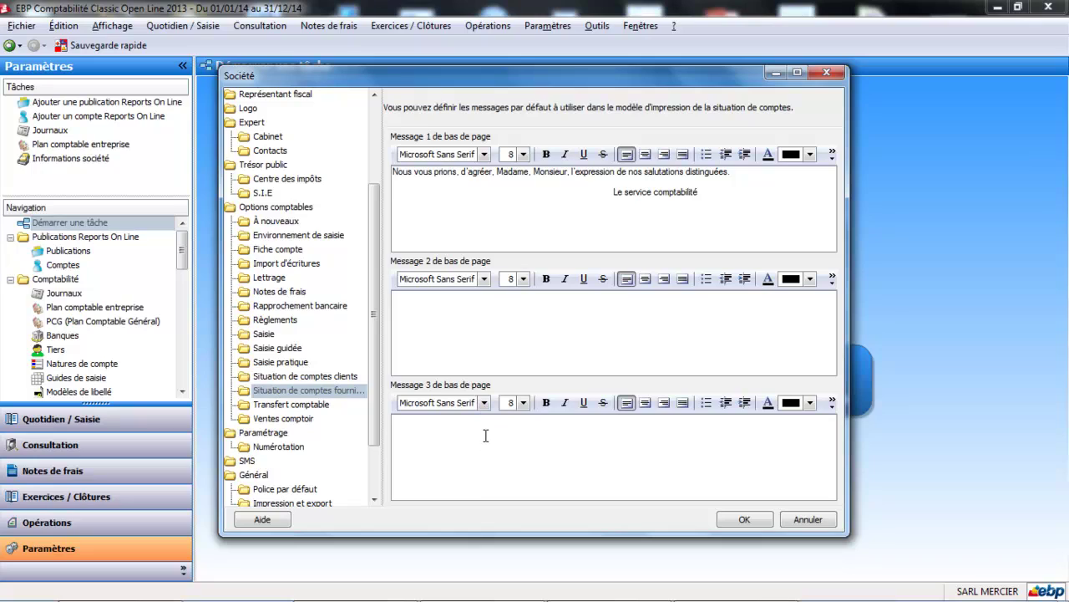
click(281, 405)
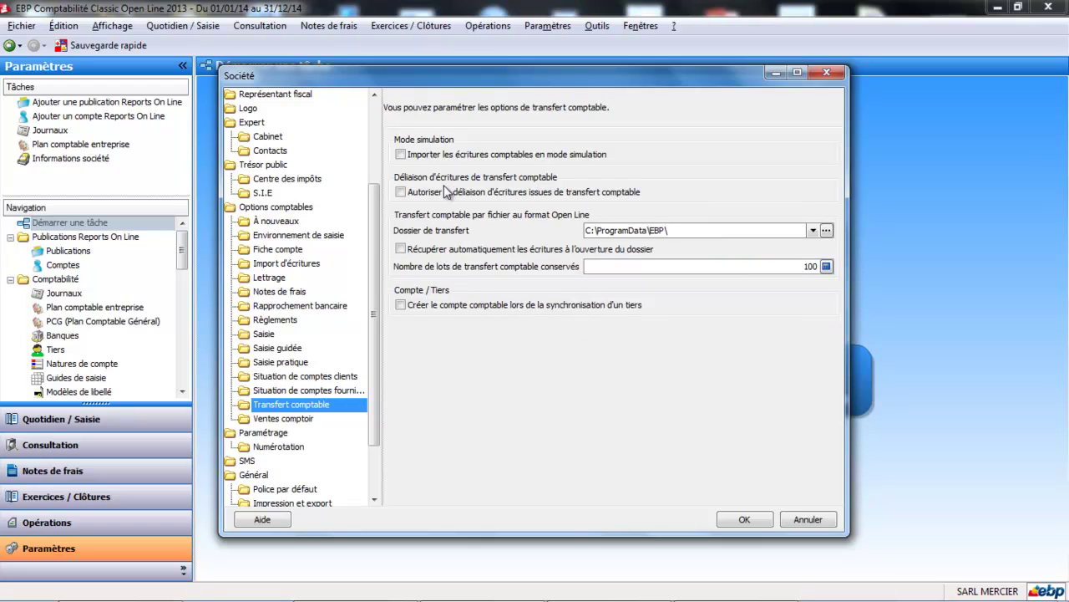
Keep simulation import off, allow unlinking transferred entries, and auto-create accounts on third-party sync.
click(401, 155)
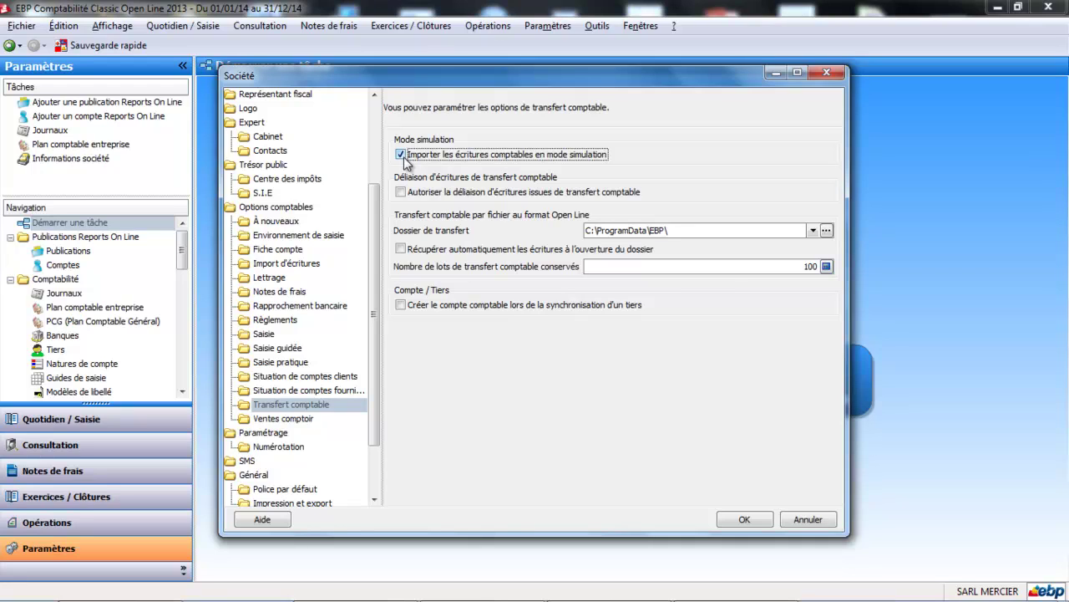
click(402, 155)
mouse_move(401, 198)
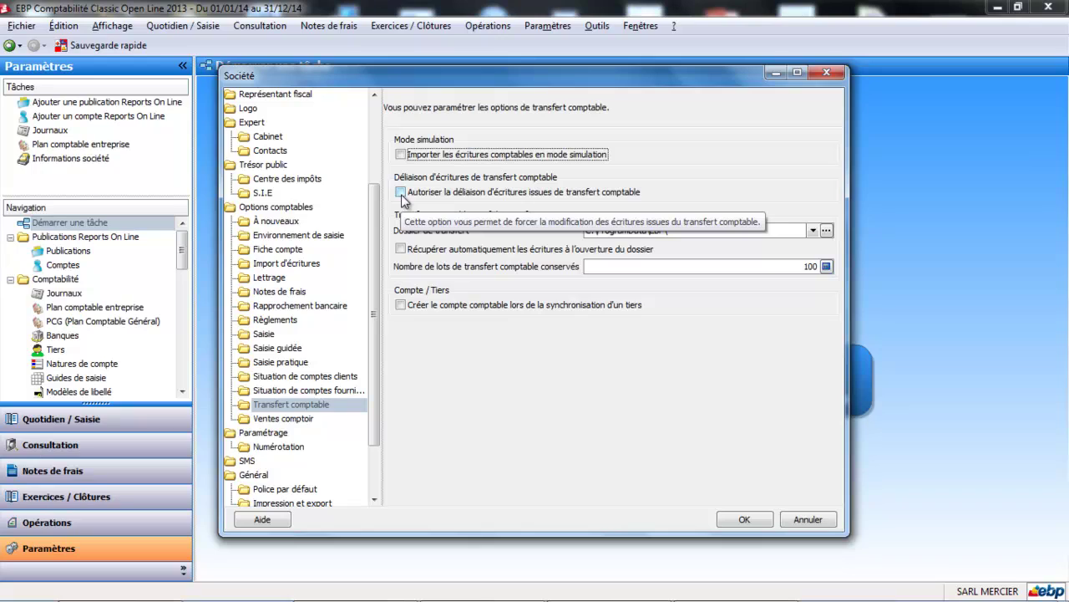
click(401, 194)
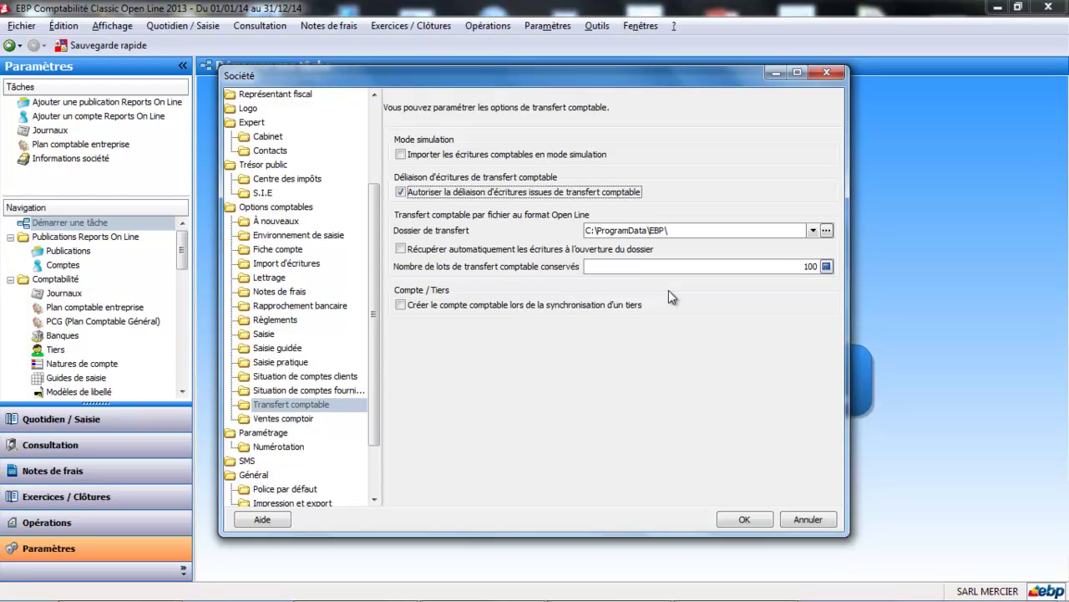
click(410, 305)
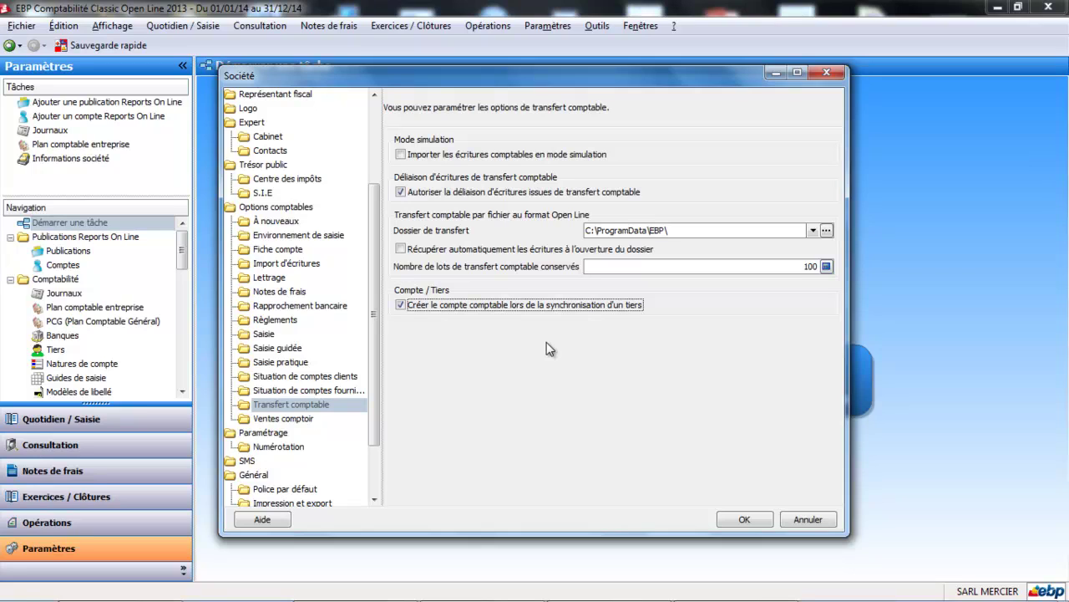
click(278, 421)
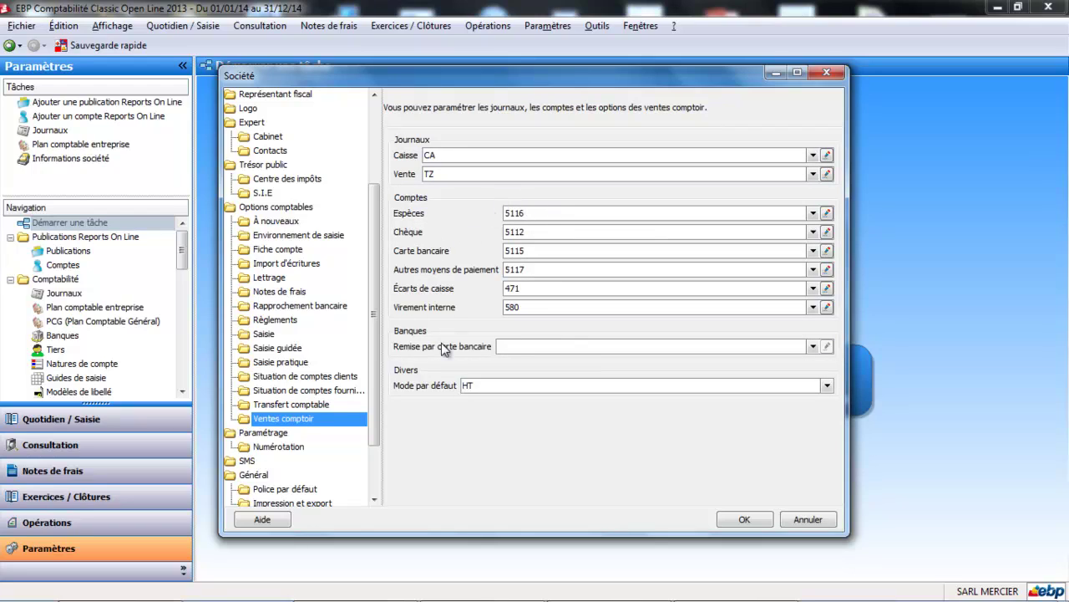
Show the Numérotation page listing next numbers such as customer CCL00003 and supplier CFR00014.
click(283, 448)
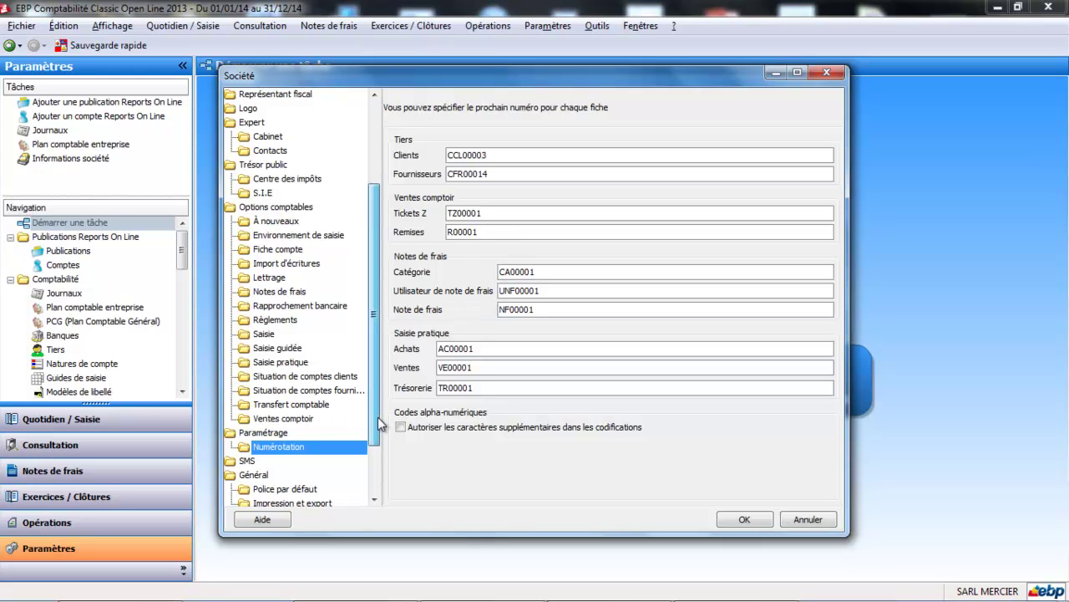
drag(378, 422, 378, 496)
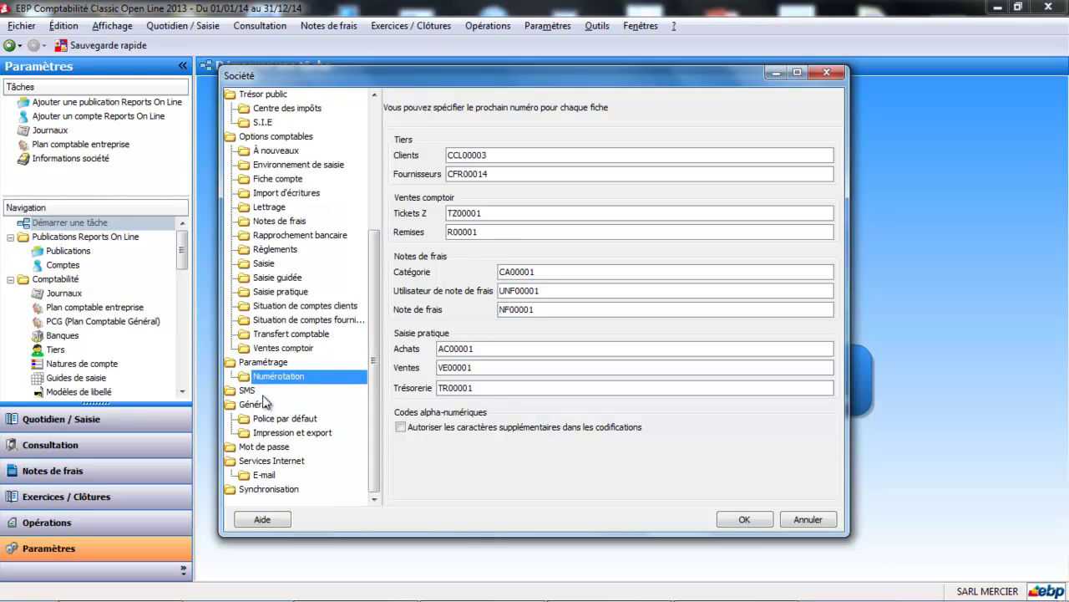